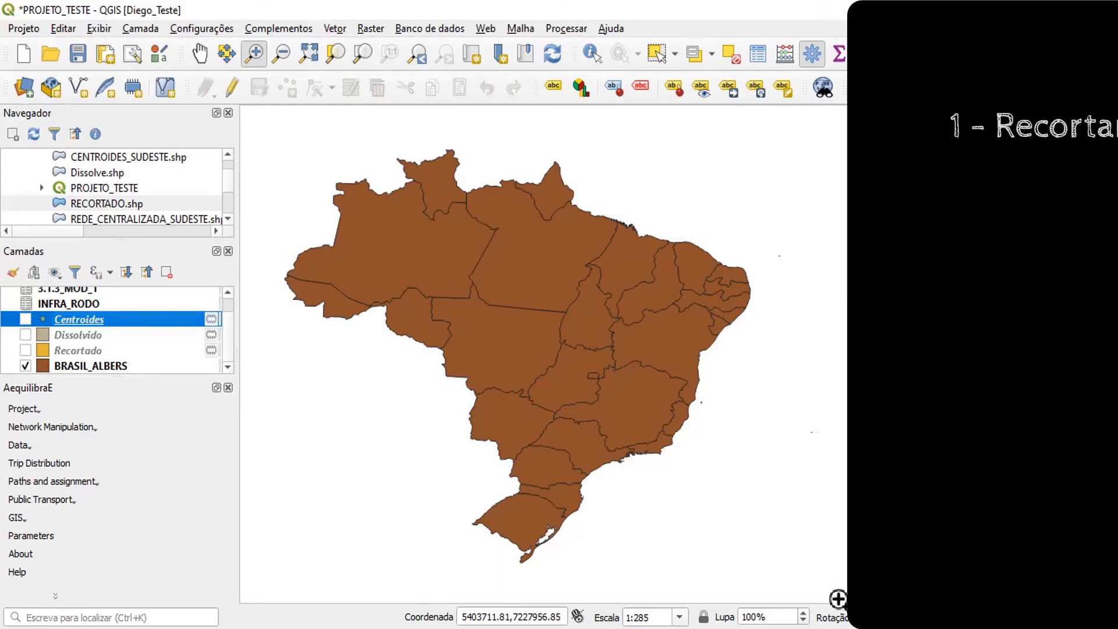
- Show the Recortado layer, examine its clipped area up close against BRASIL_ALBERS, and return to the full map extent
left_click(25, 350)
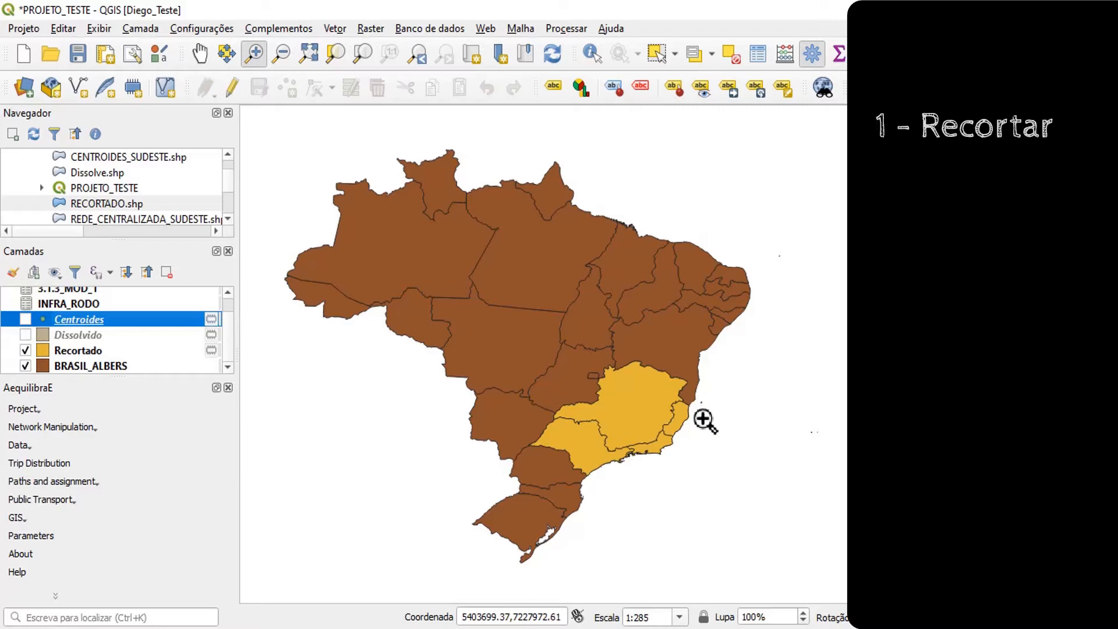
left_click_drag(509, 344, 732, 502)
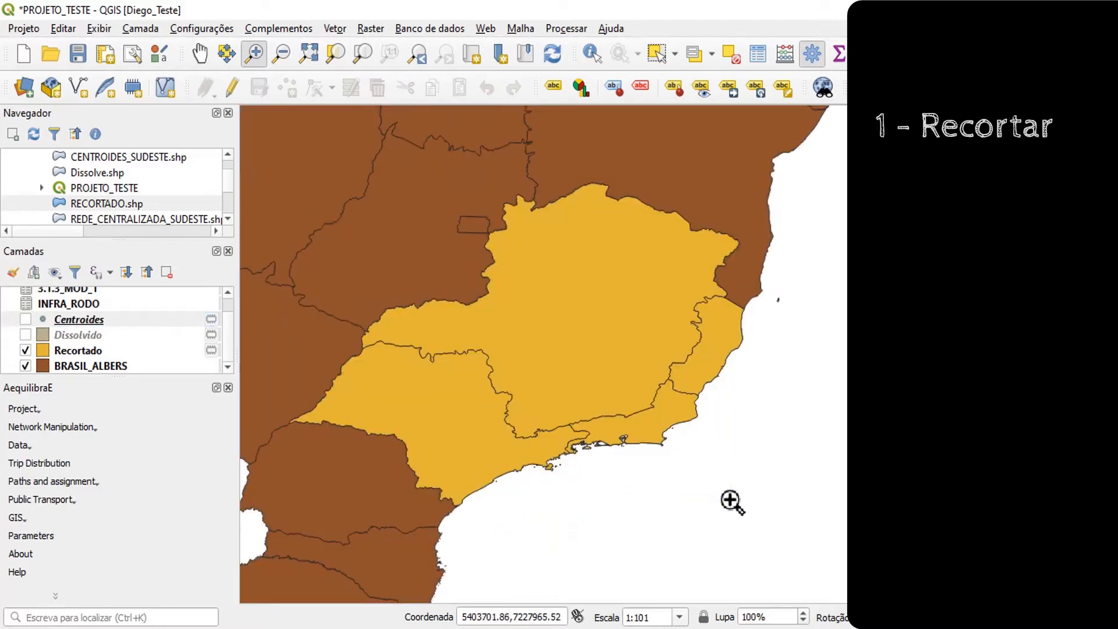
left_click(25, 350)
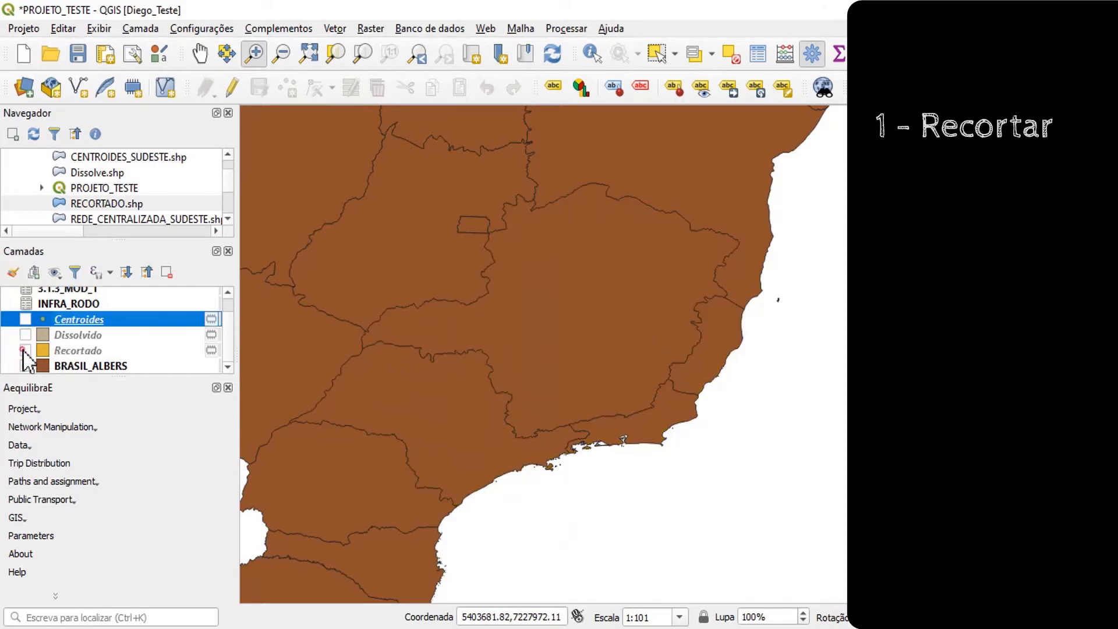
left_click(25, 350)
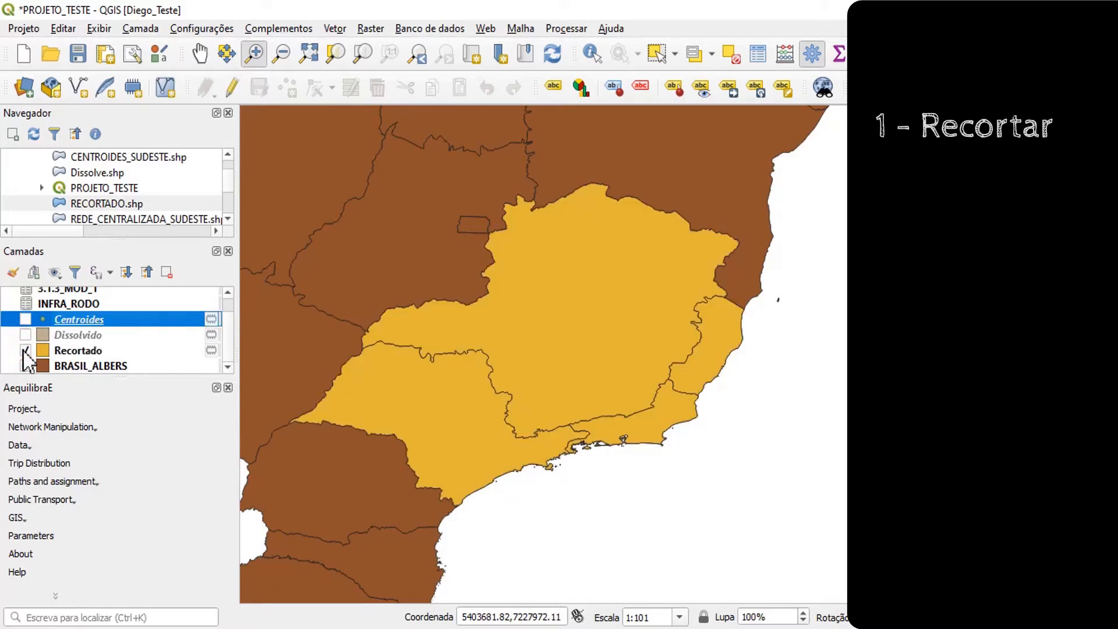
left_click(307, 54)
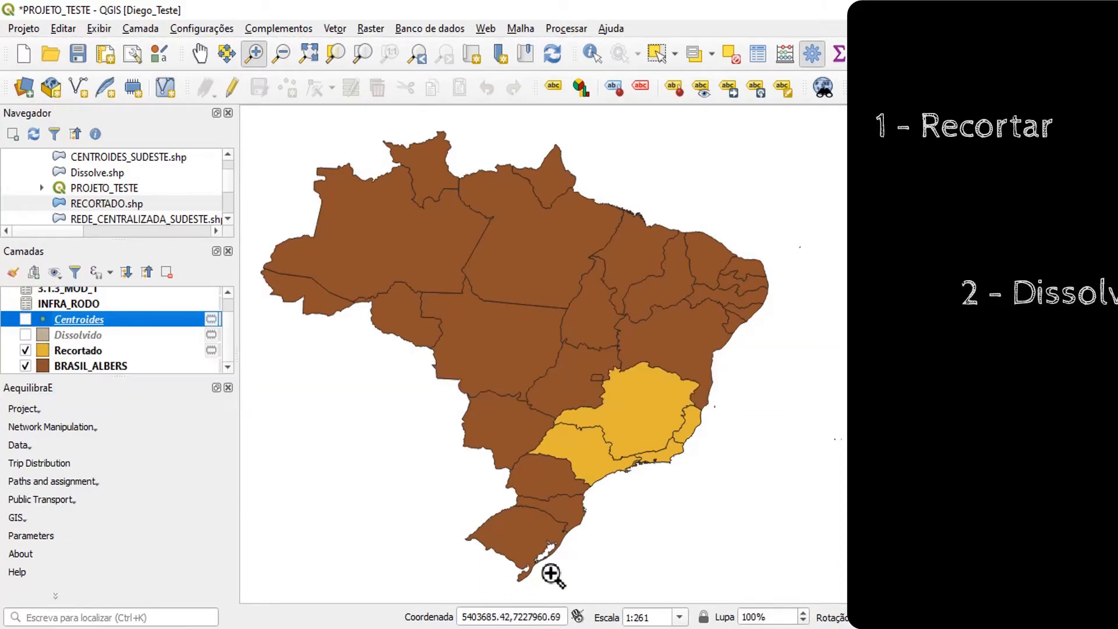
- Hide the Recortado layer, compare the Dissolvido layer with BRASIL_ALBERS by showing and hiding it, and toggle the Centroides layer's visibility
left_click(25, 350)
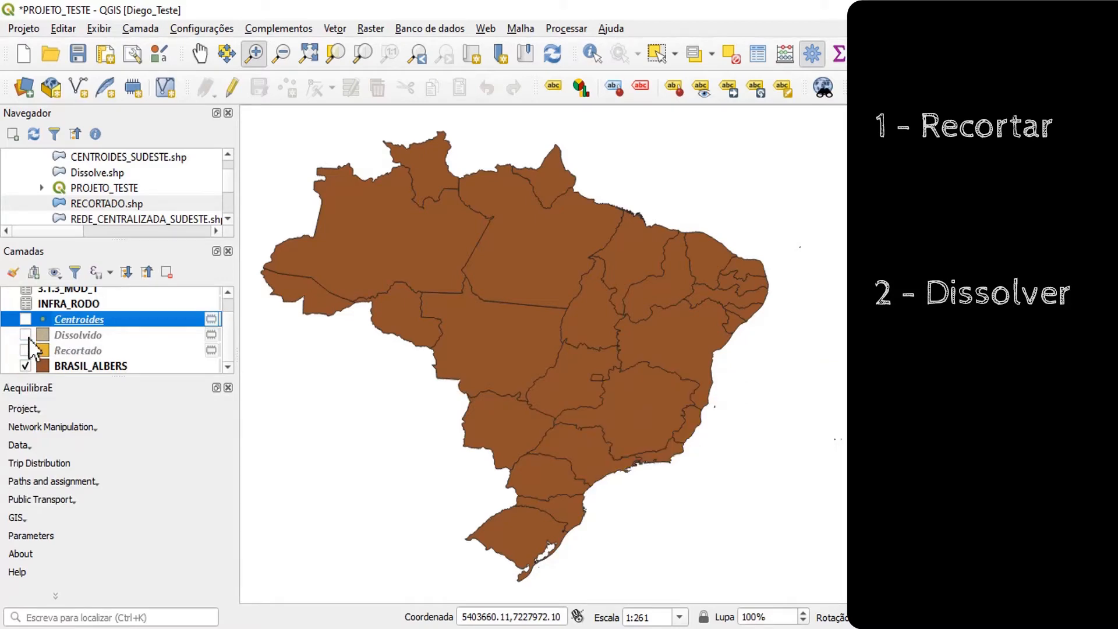
left_click(25, 335)
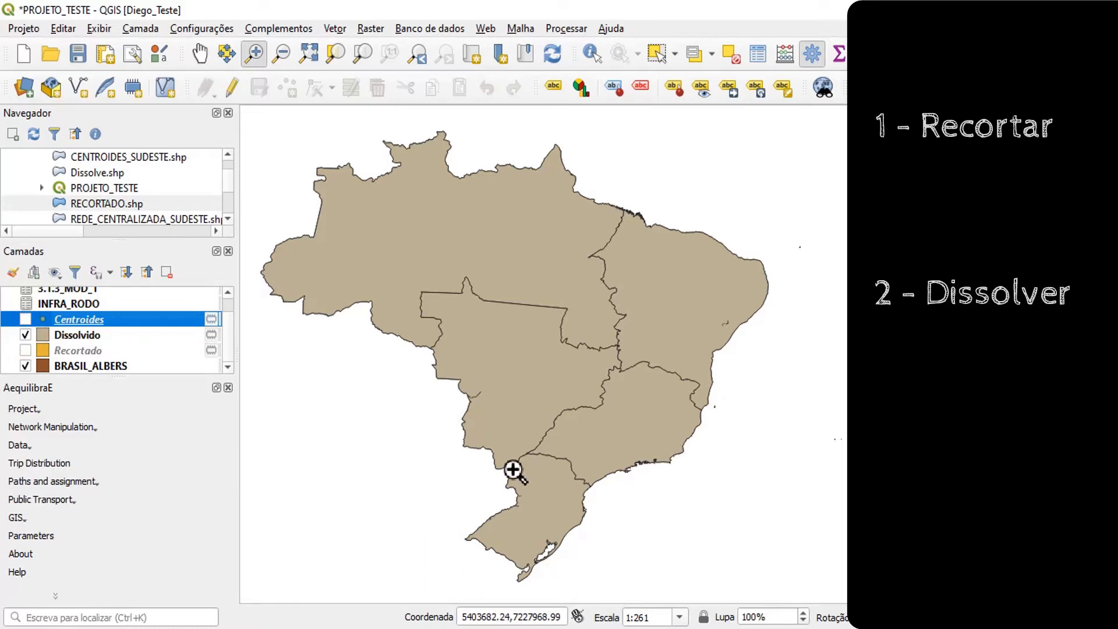
left_click(25, 335)
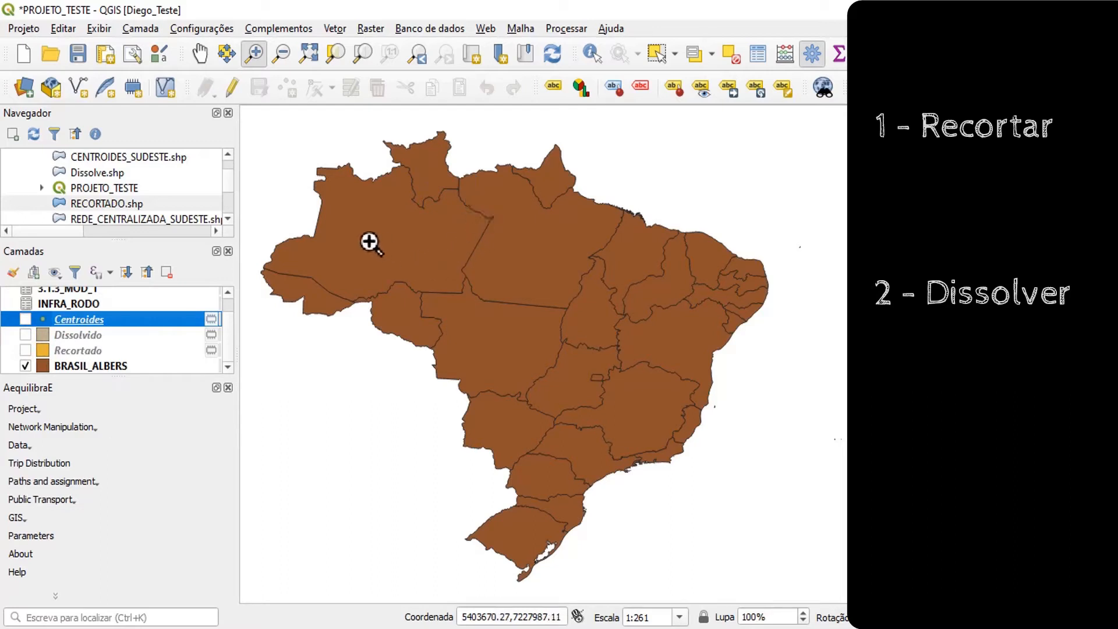
left_click(25, 335)
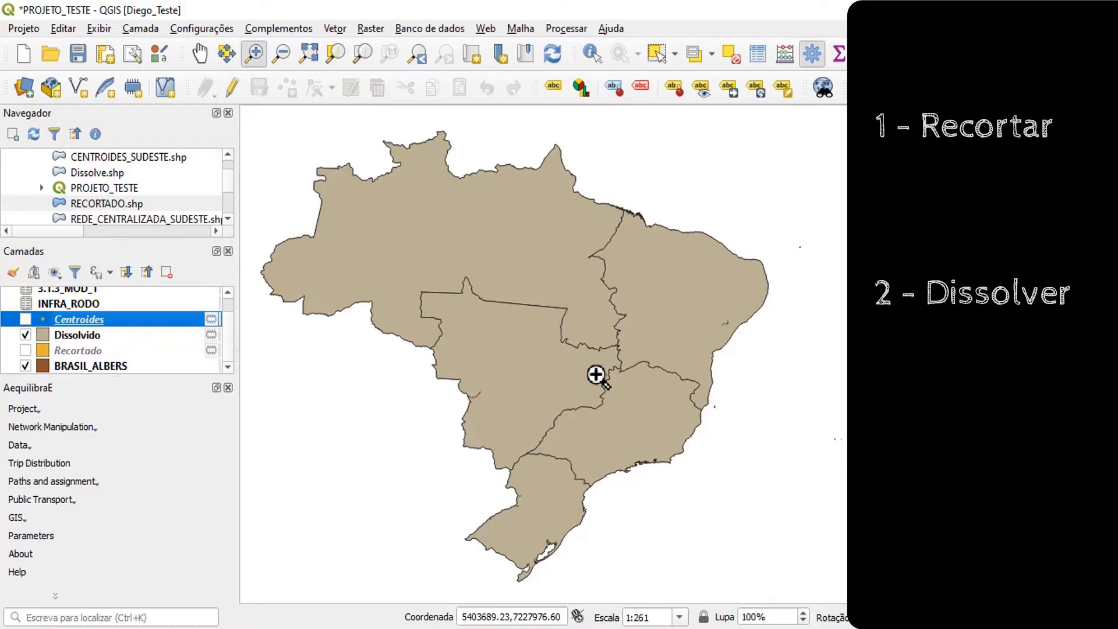
left_click(25, 334)
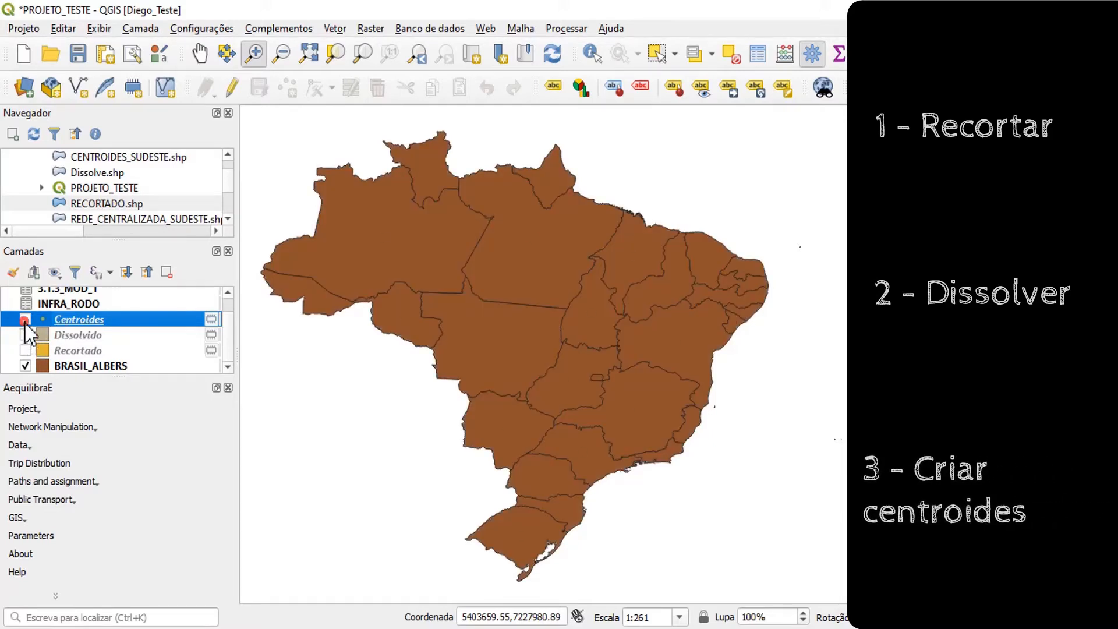
left_click(25, 319)
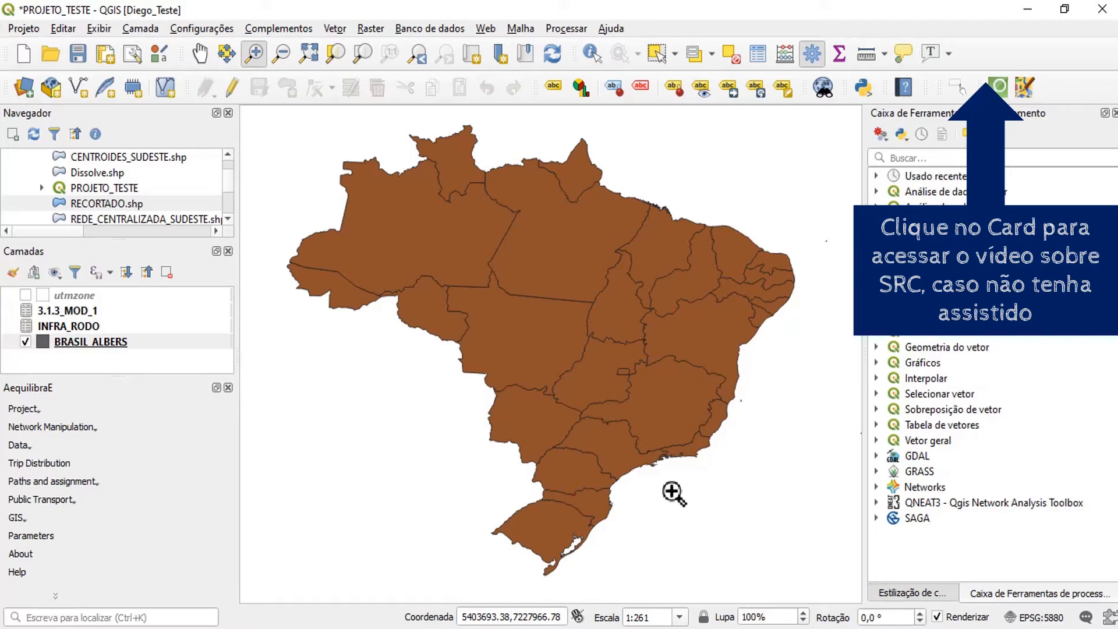
- Set the project's coordinate reference system to SIRGAS 2000 / Brazil Polyconic (EPSG:5880)
left_click(1041, 615)
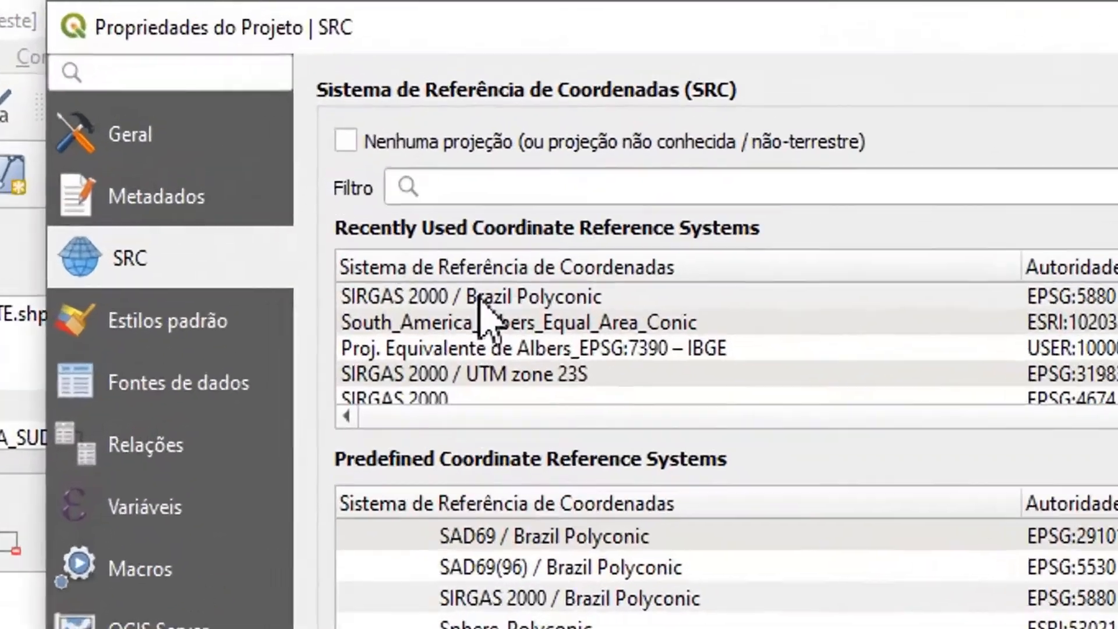
left_click(480, 296)
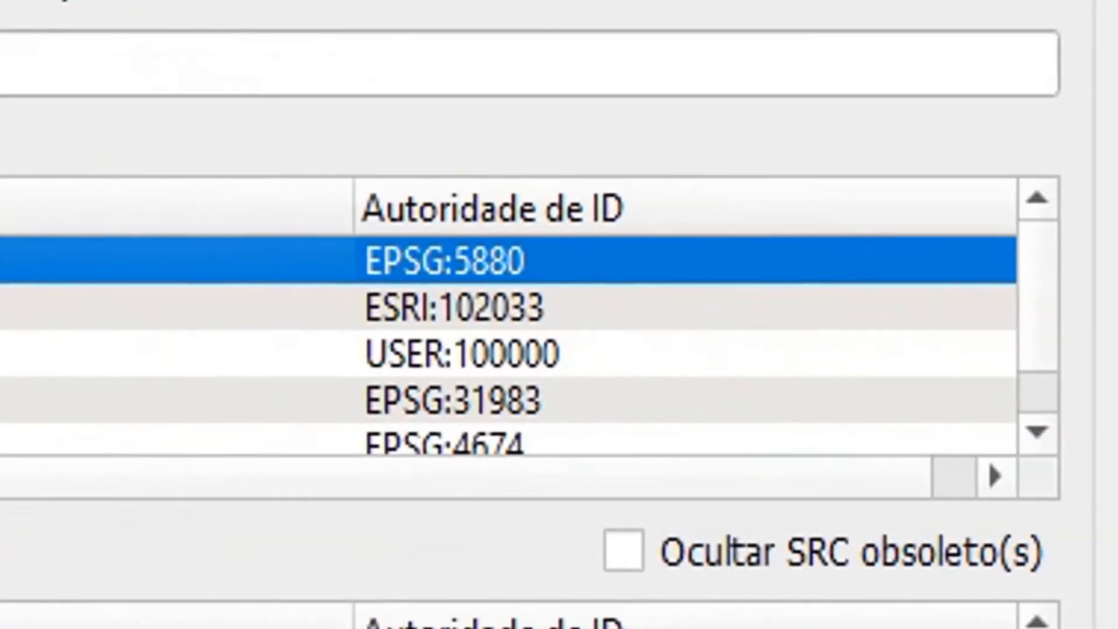
left_click_drag(612, 545, 611, 562)
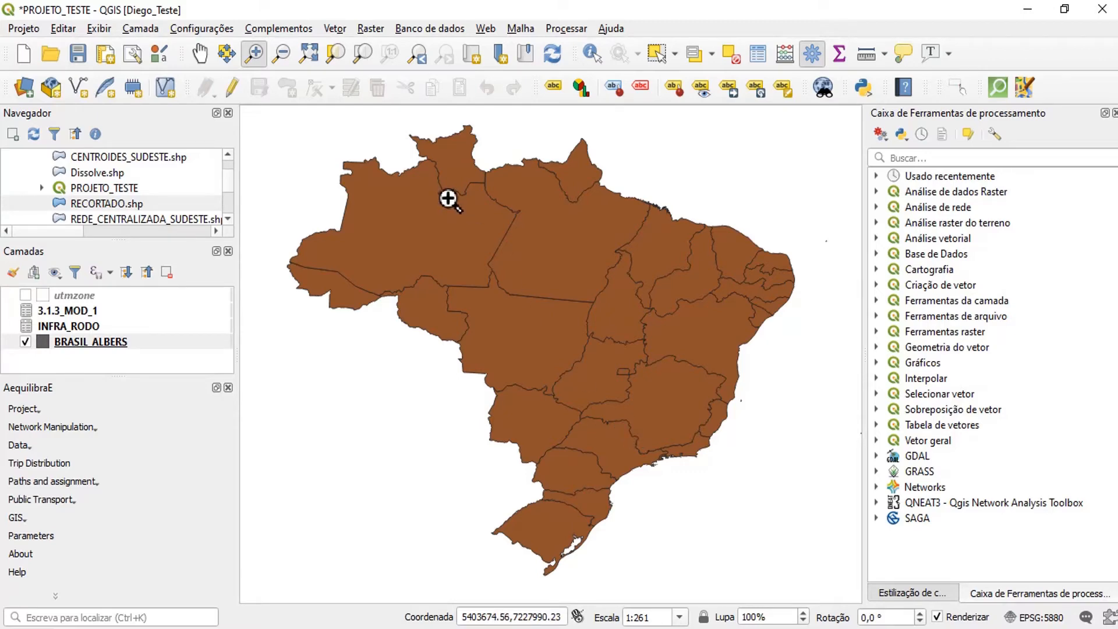
- Review the input, overlay and output parameters of the Recortar geoprocessing tool, and leave it without running
left_click(334, 29)
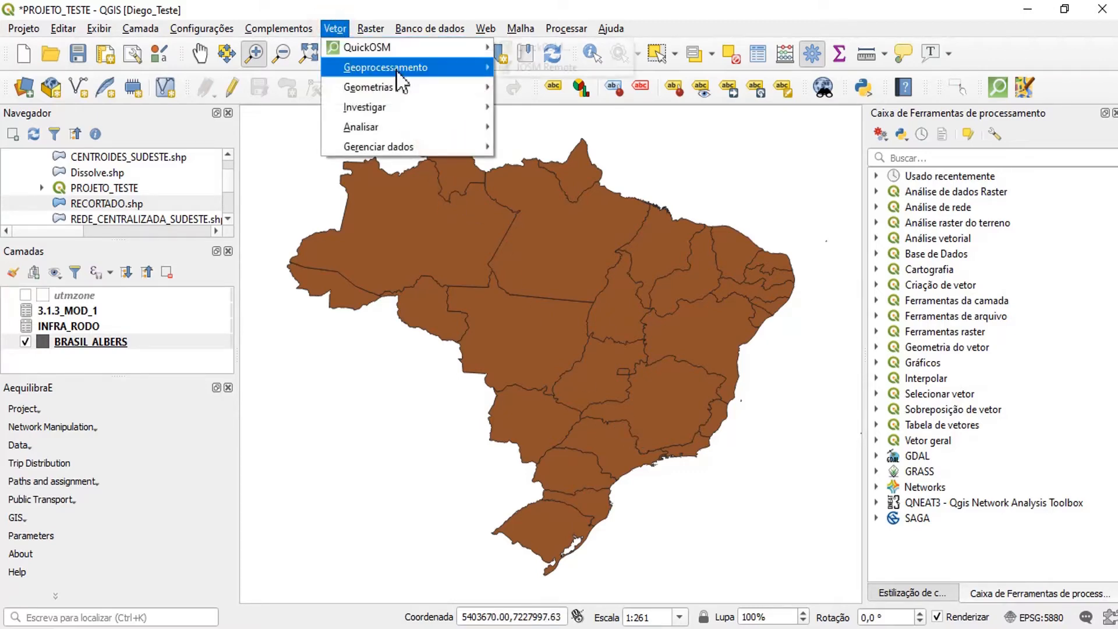
mouse_move(398, 81)
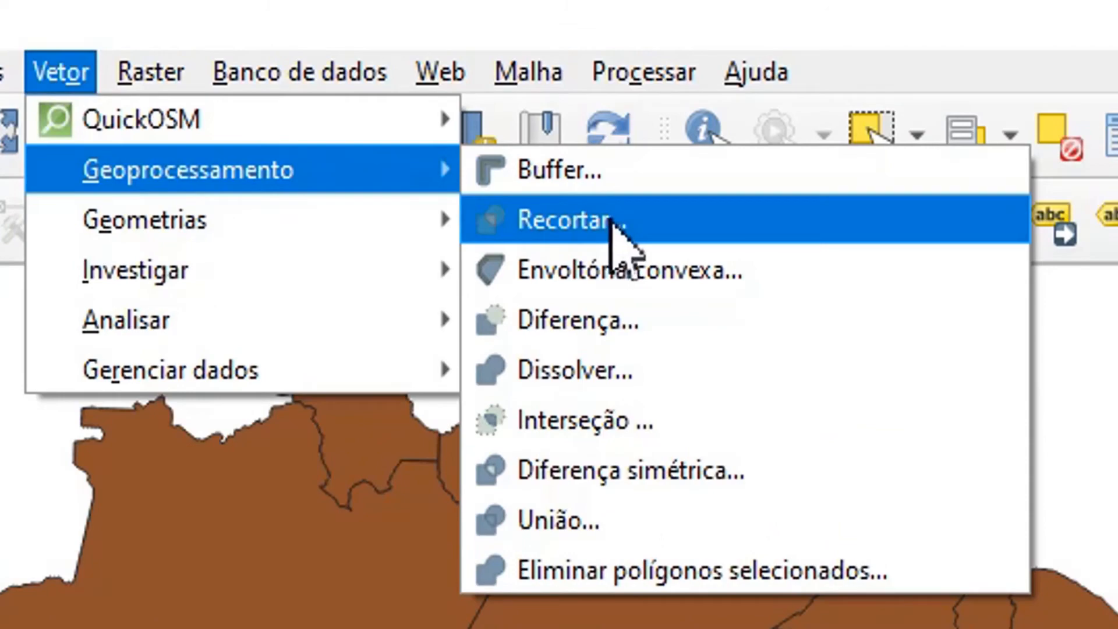
left_click(612, 221)
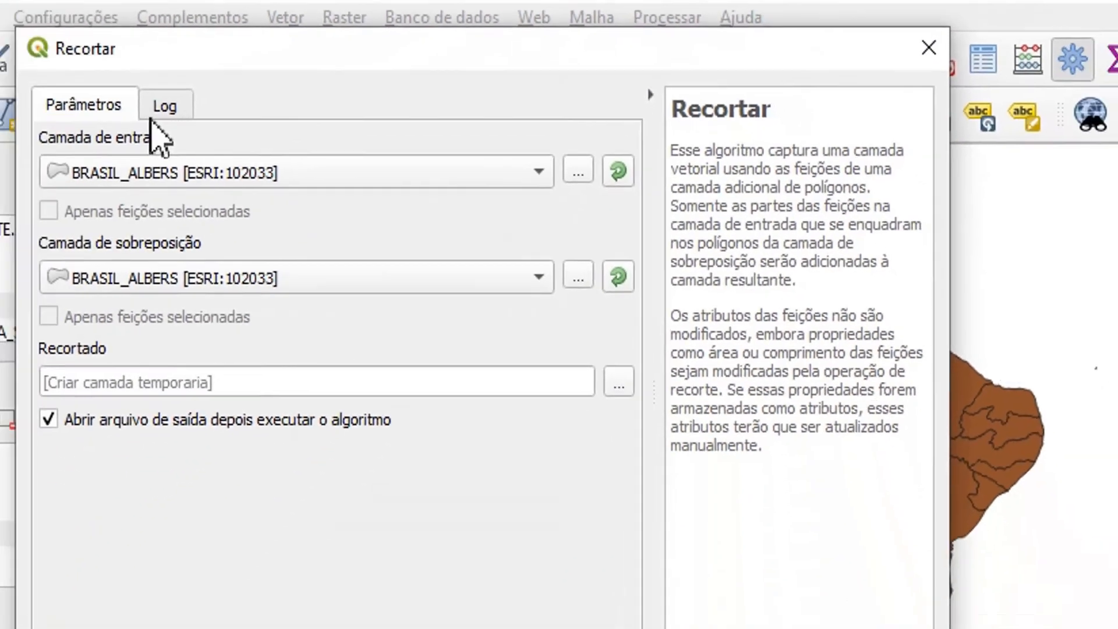
left_click_drag(430, 46, 613, 71)
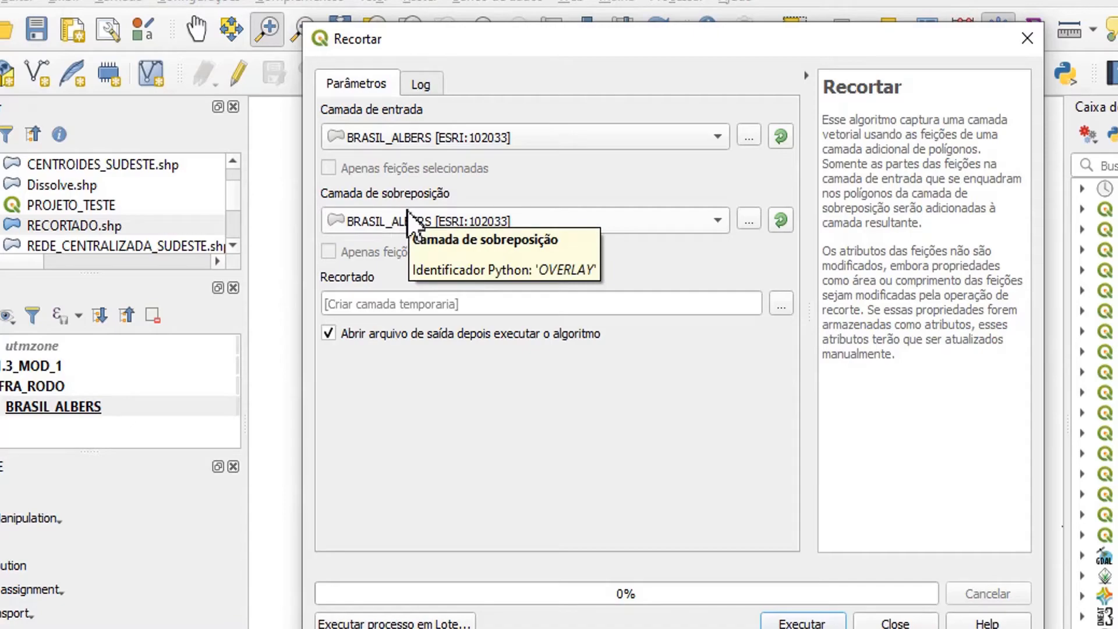
left_click(880, 619)
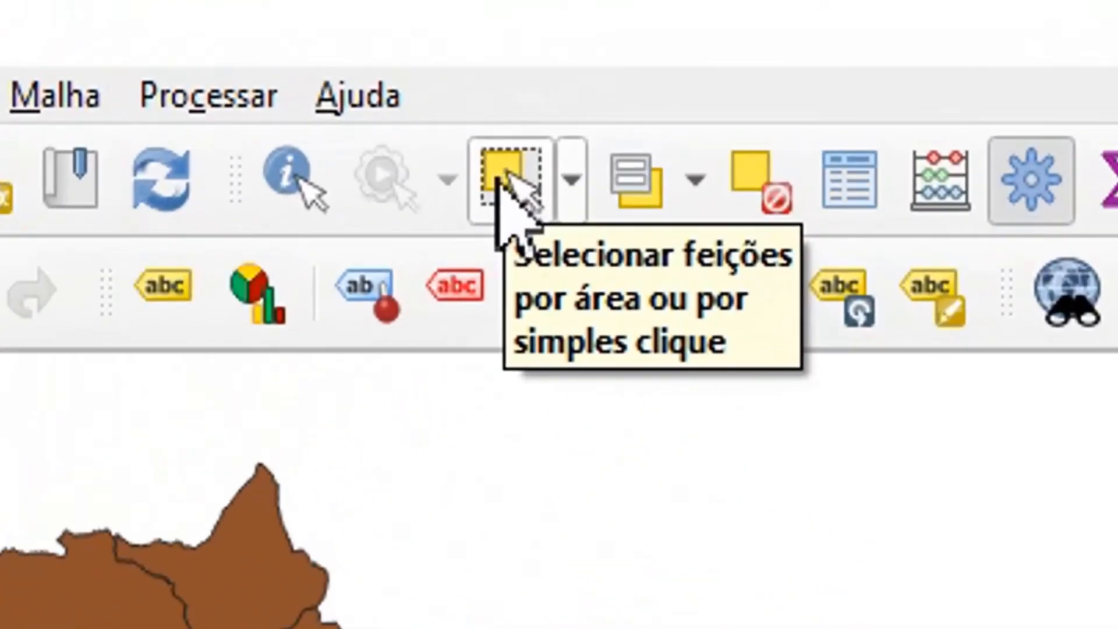
- Select the states São Paulo, Minas Gerais, Rio de Janeiro and Espírito Santo together on the map, and clear the selection
left_click(511, 192)
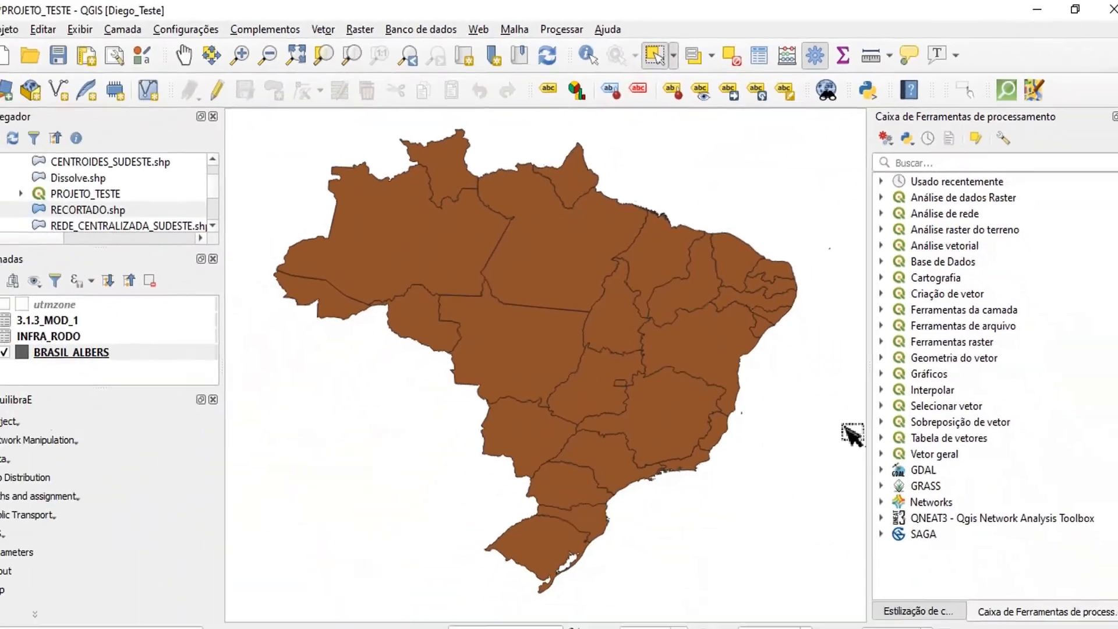
left_click(663, 413)
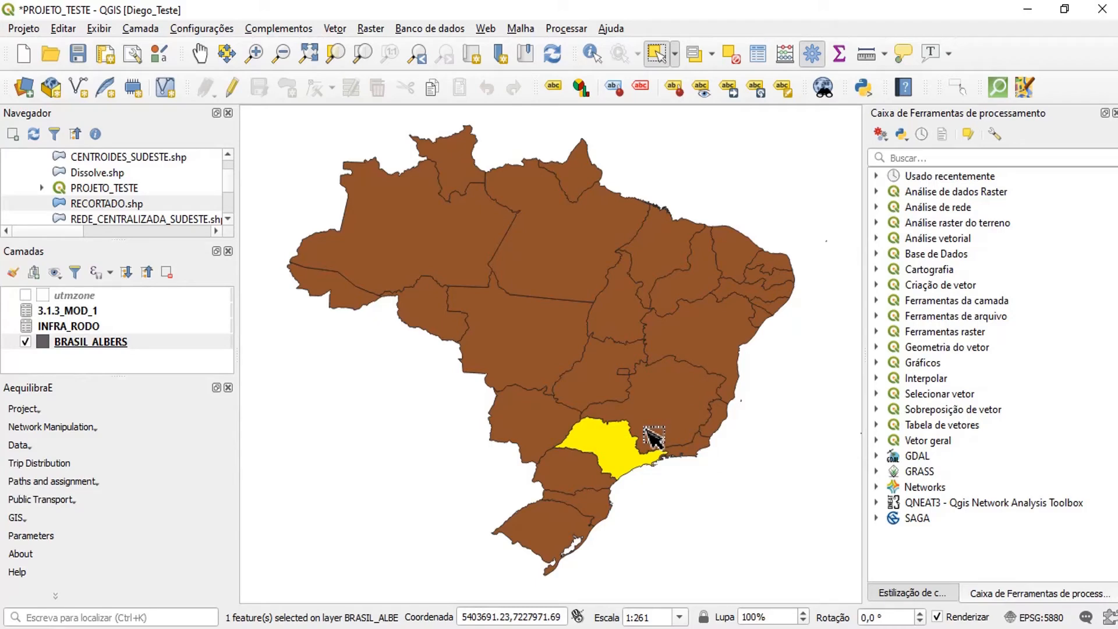
left_click(654, 408, "shift")
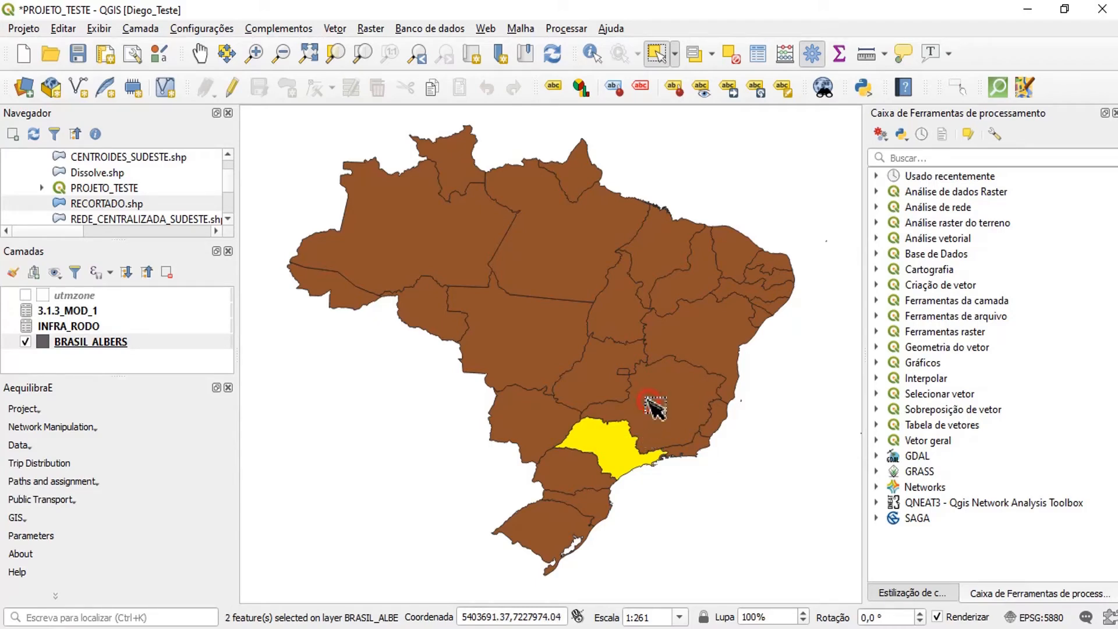
left_click(696, 452, "shift")
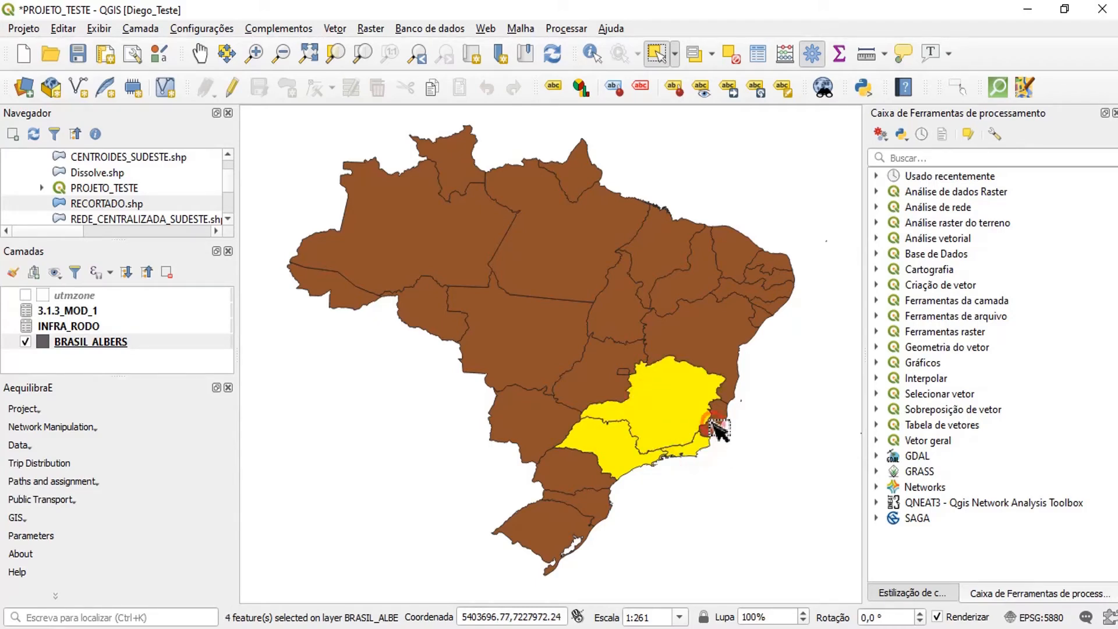
left_click(717, 428, "shift")
left_click(732, 55)
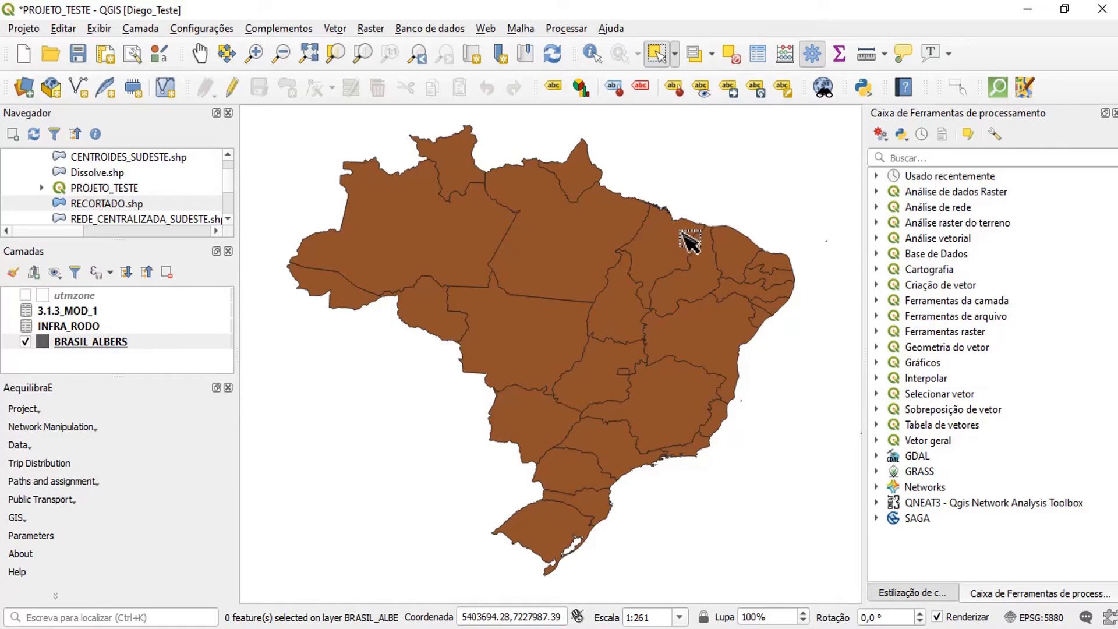
- Select the Southeast states in the BRASIL_ALBERS attribute table with the expression "NM_REGIAO" = 'SUDESTE'
key("F6")
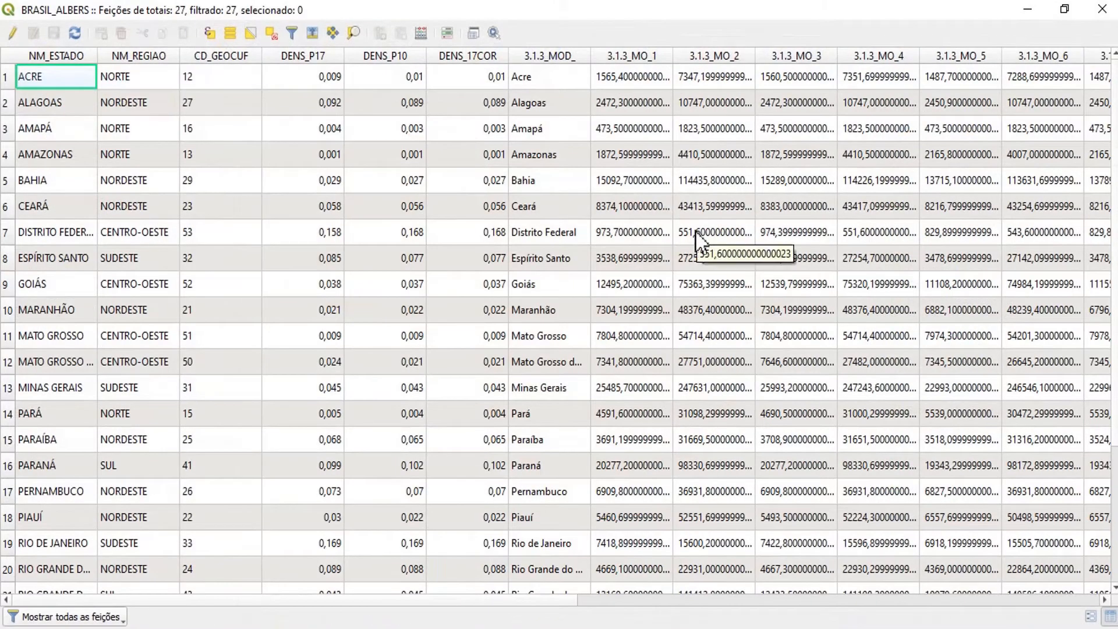
left_click(211, 36)
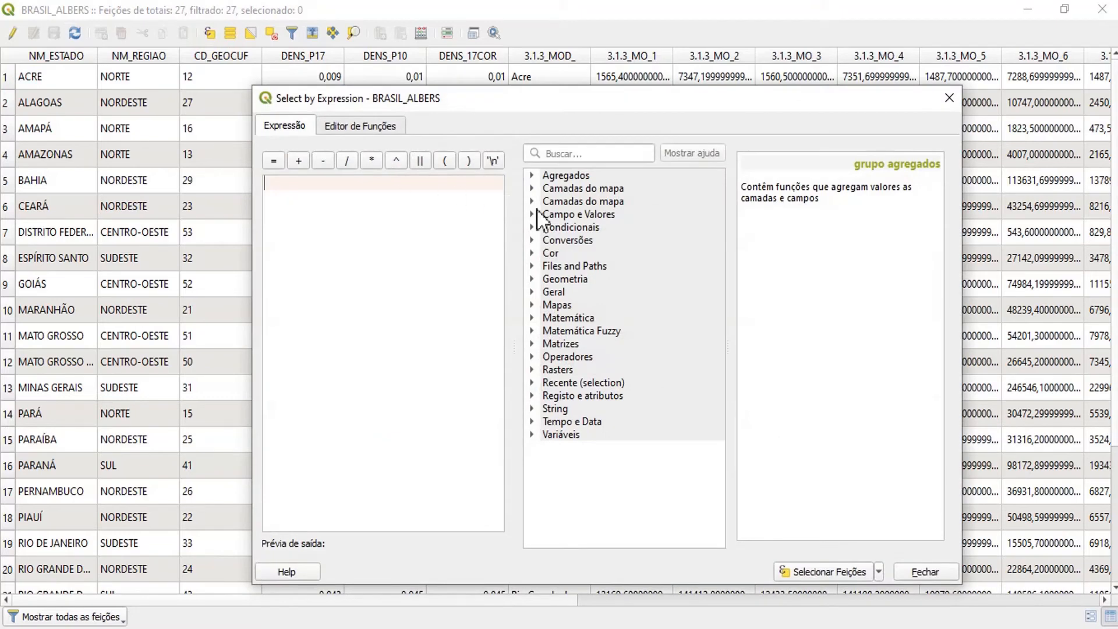
left_click(532, 201)
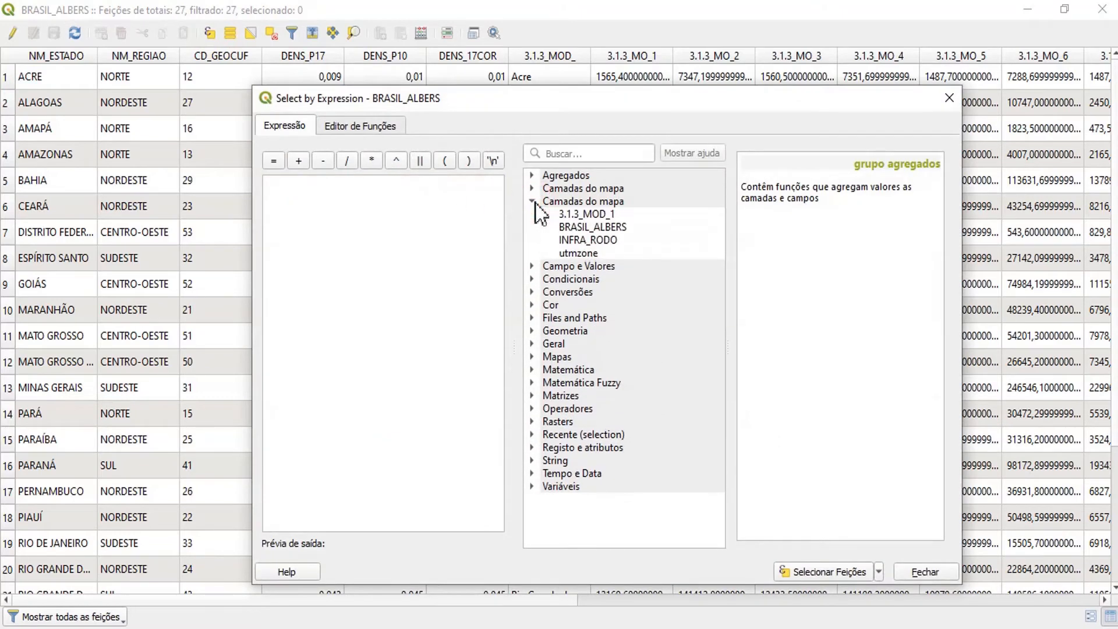
left_click(533, 201)
left_click(532, 215)
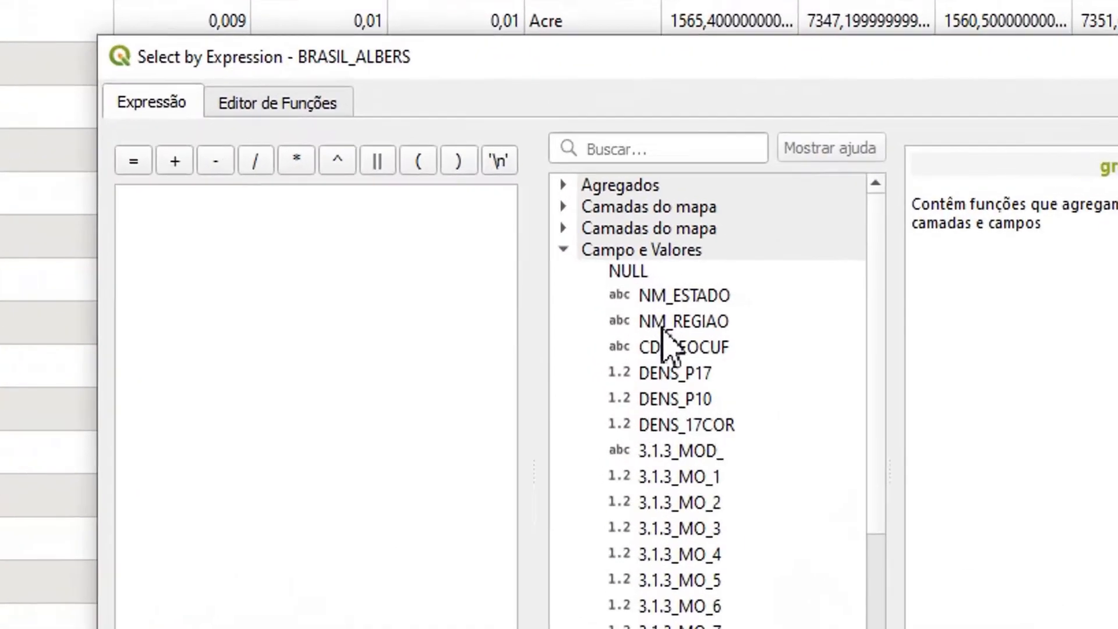
left_click(585, 258)
double_click(701, 358)
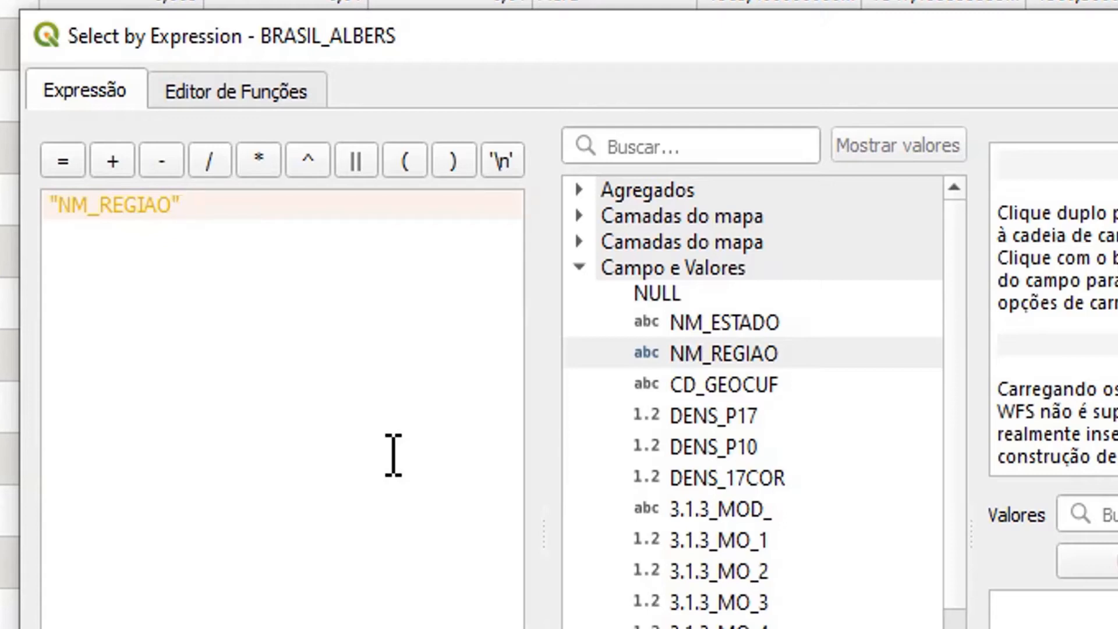
type("= 'SUDESTE'")
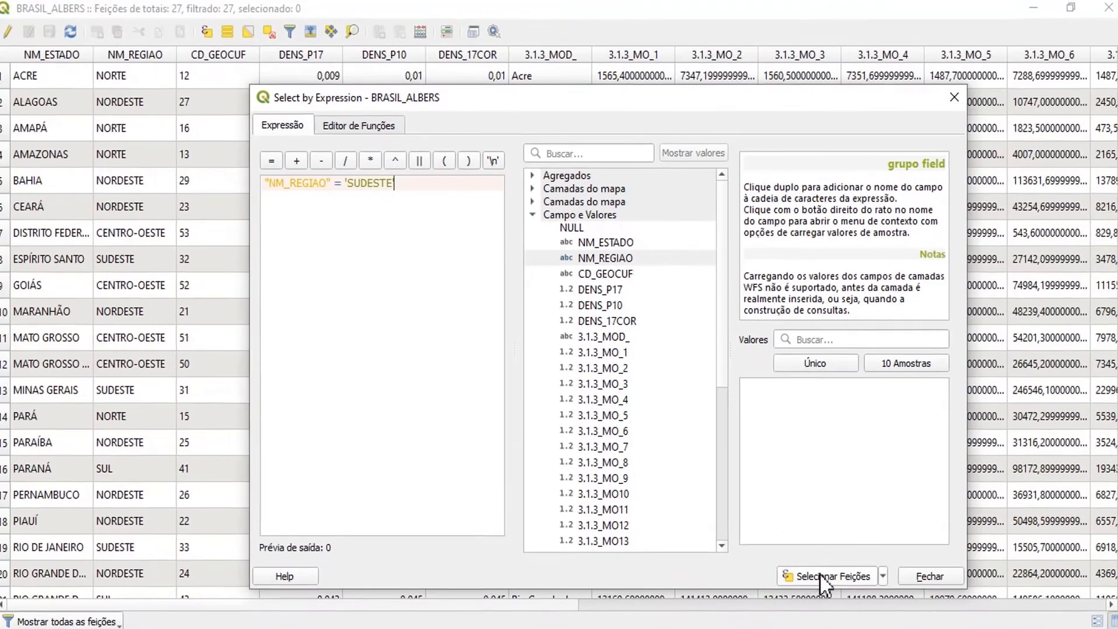
left_click(821, 572)
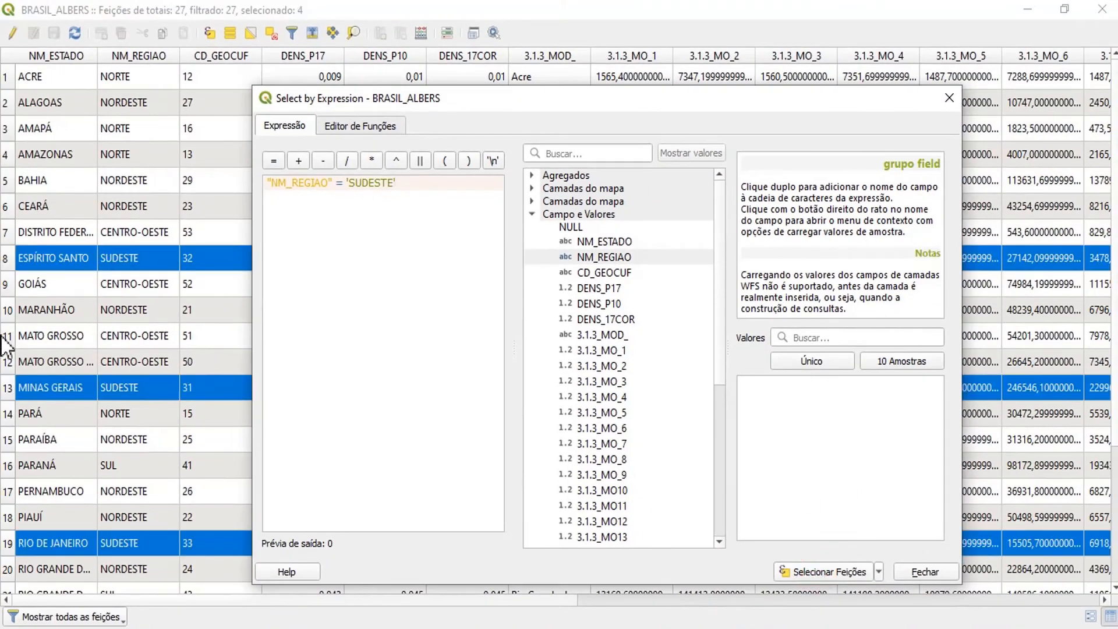
left_click(926, 573)
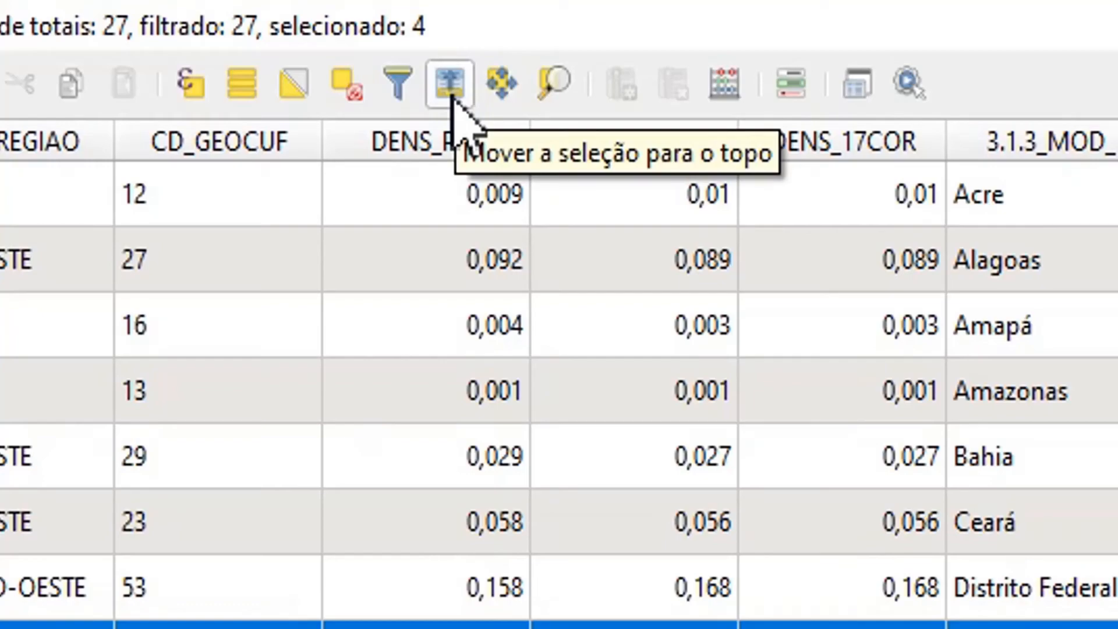
- Move the selected states to the start of the BRASIL_ALBERS attribute table, and return to the map
left_click(450, 84)
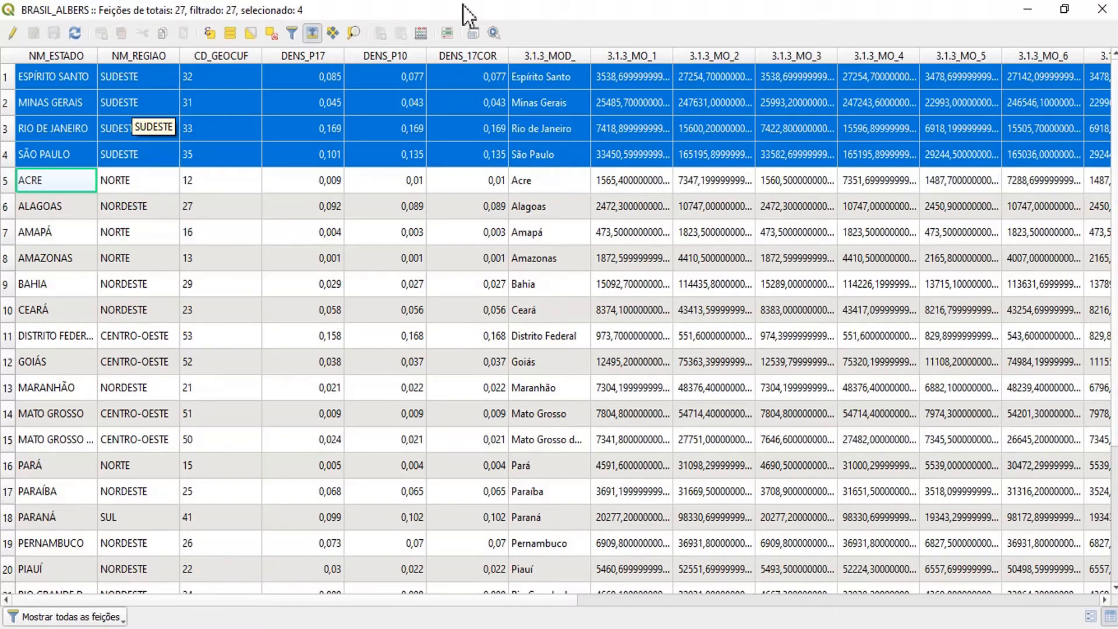
left_click(1103, 10)
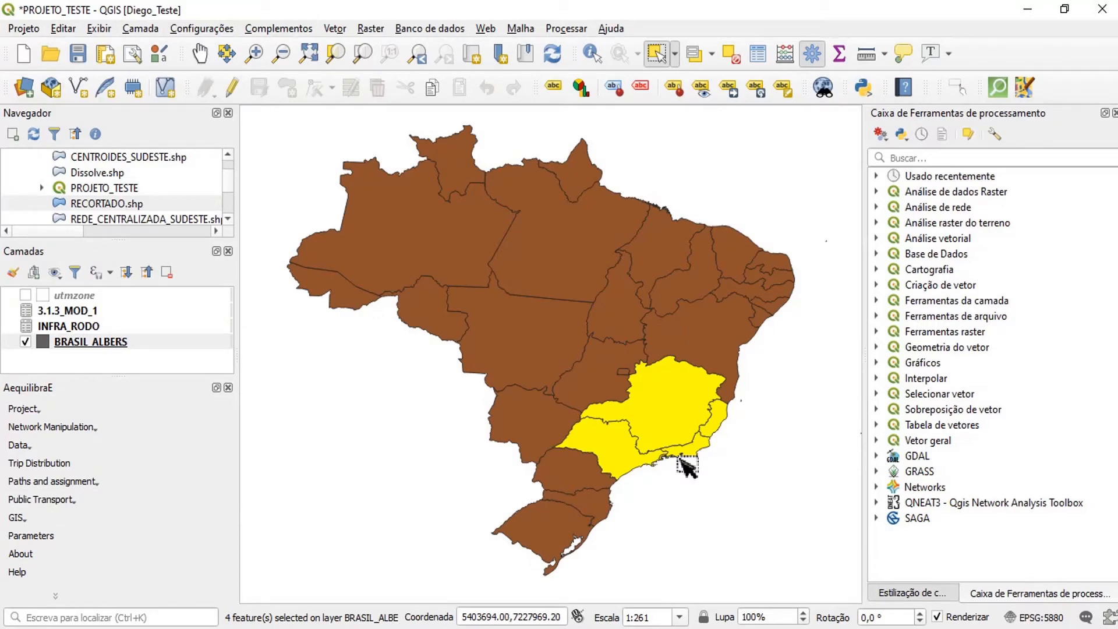
- Clip BRASIL_ALBERS with Recortar, using only its selected features as input and BRASIL_ALBERS as overlay, into a temporary layer
left_click(335, 28)
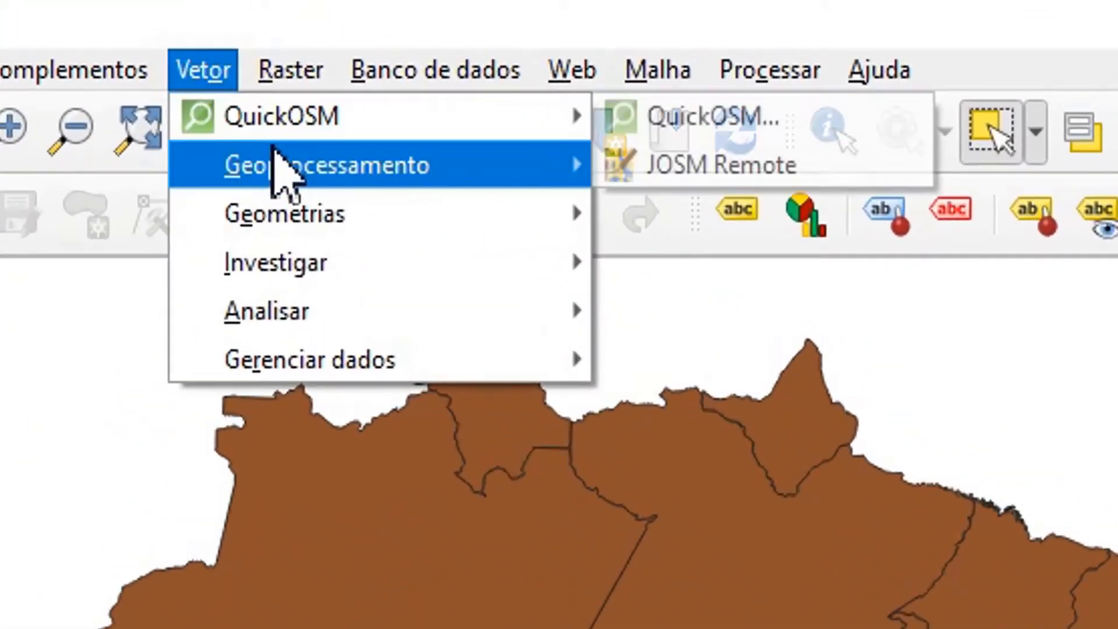
mouse_move(274, 157)
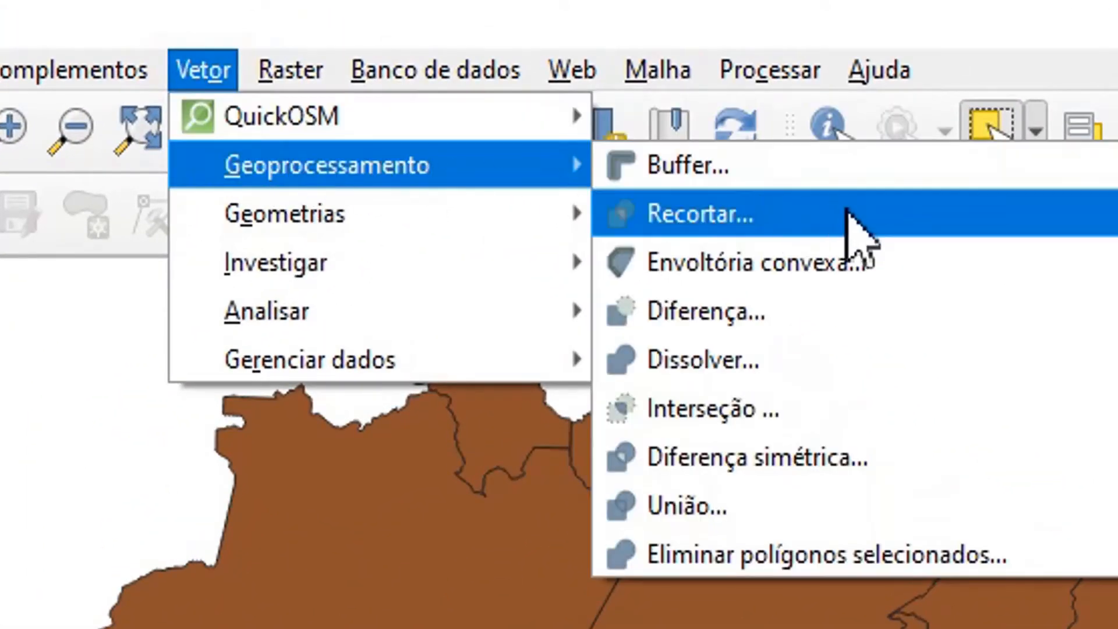
left_click(849, 216)
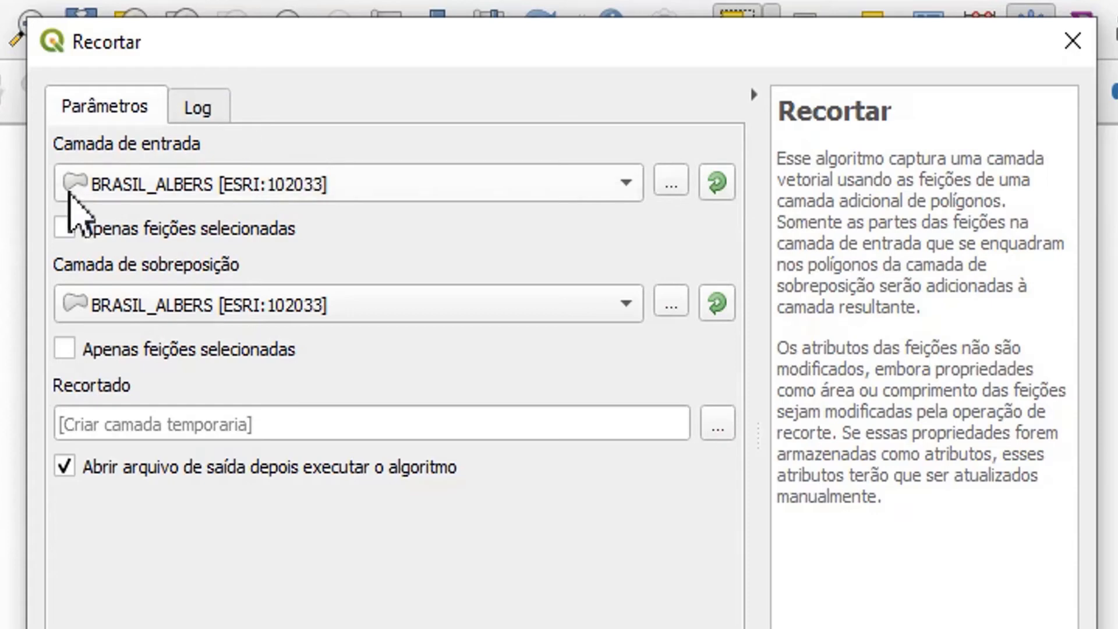
left_click(64, 227)
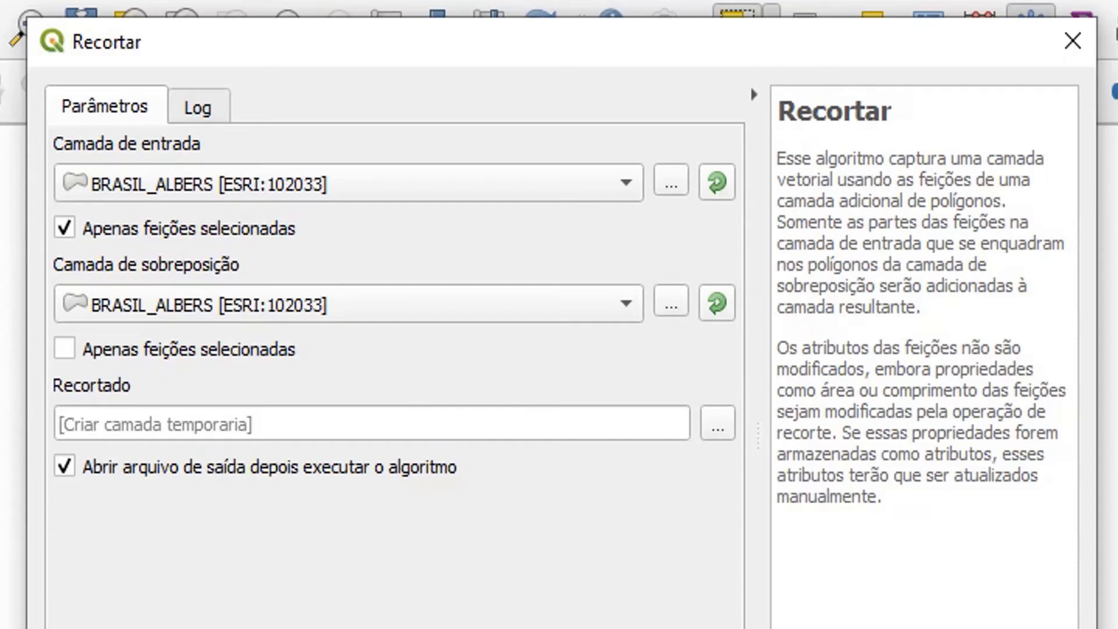
left_click(662, 508)
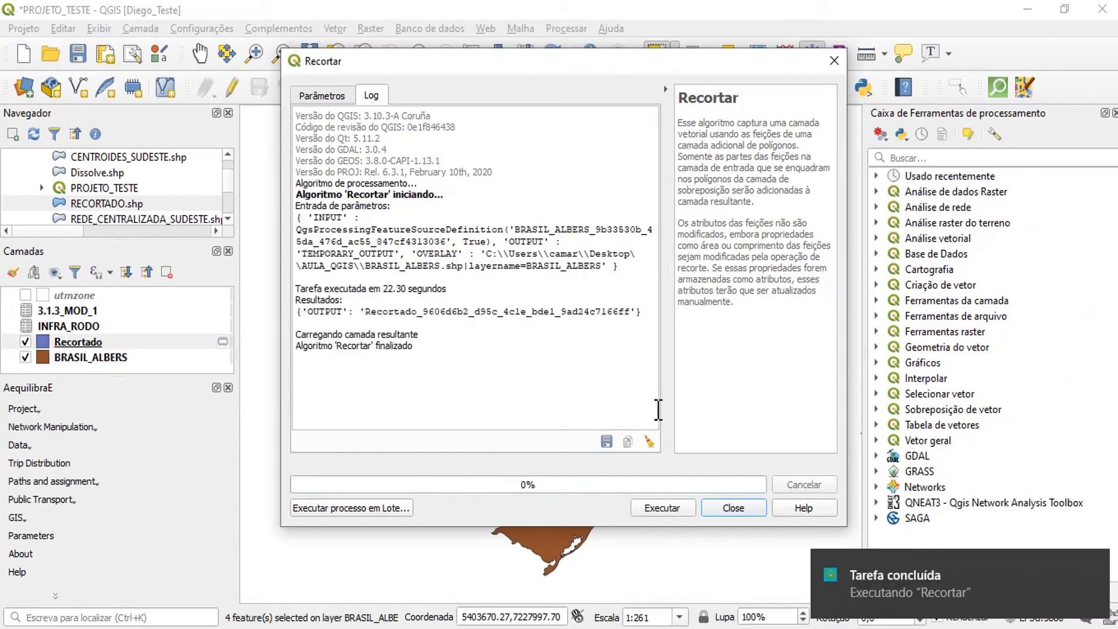
left_click(737, 505)
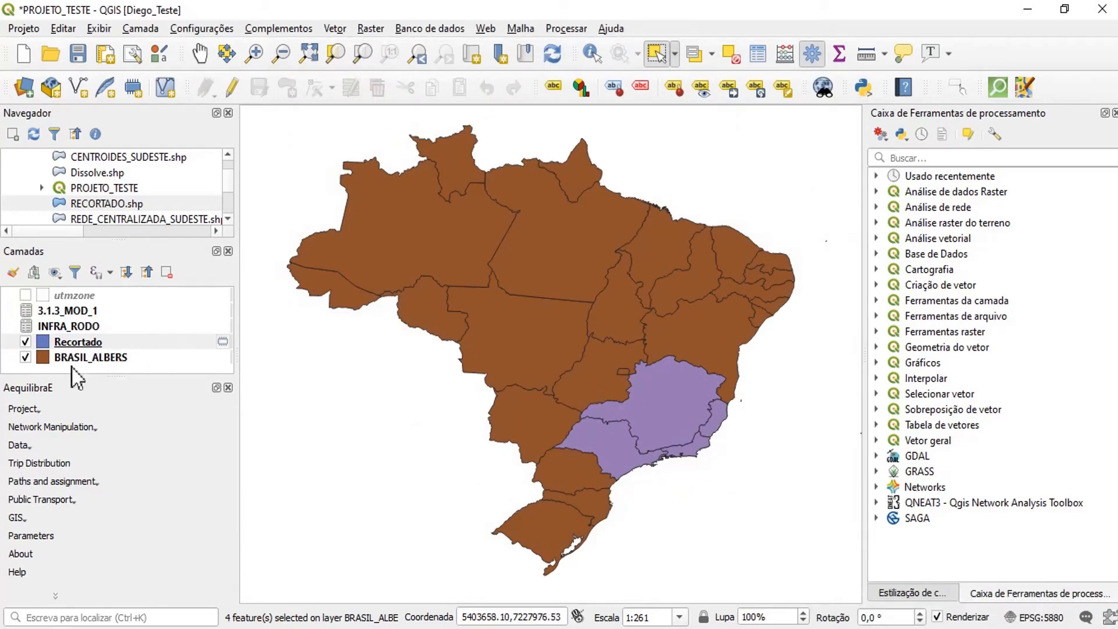
- Hide BRASIL_ALBERS to inspect the clipped Southeast states alone on the map, and show it again
left_click(25, 357)
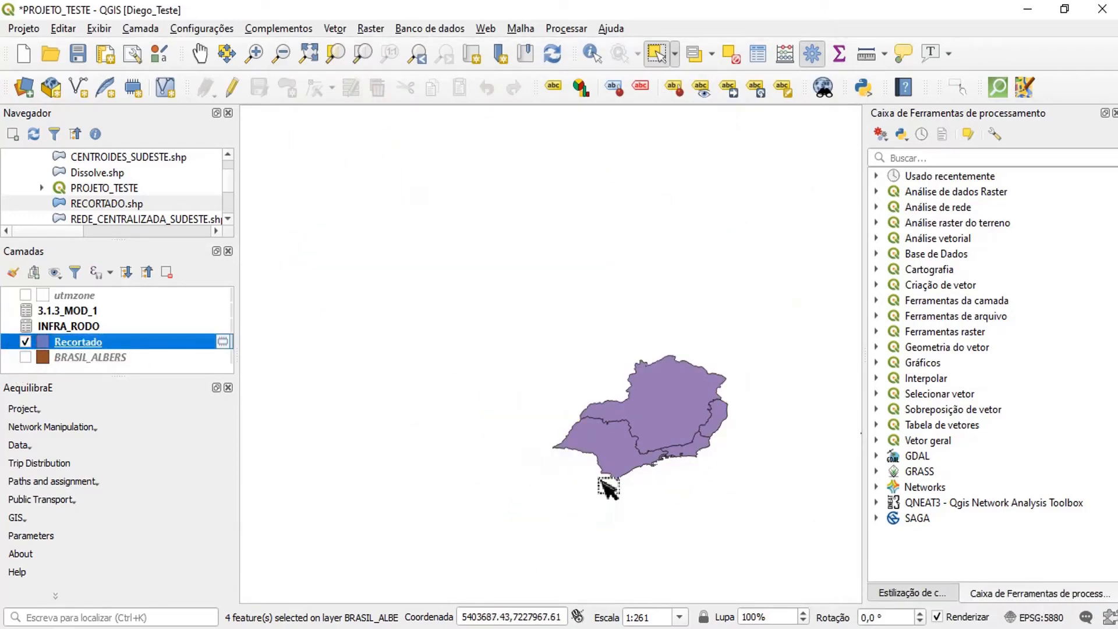
left_click(308, 55)
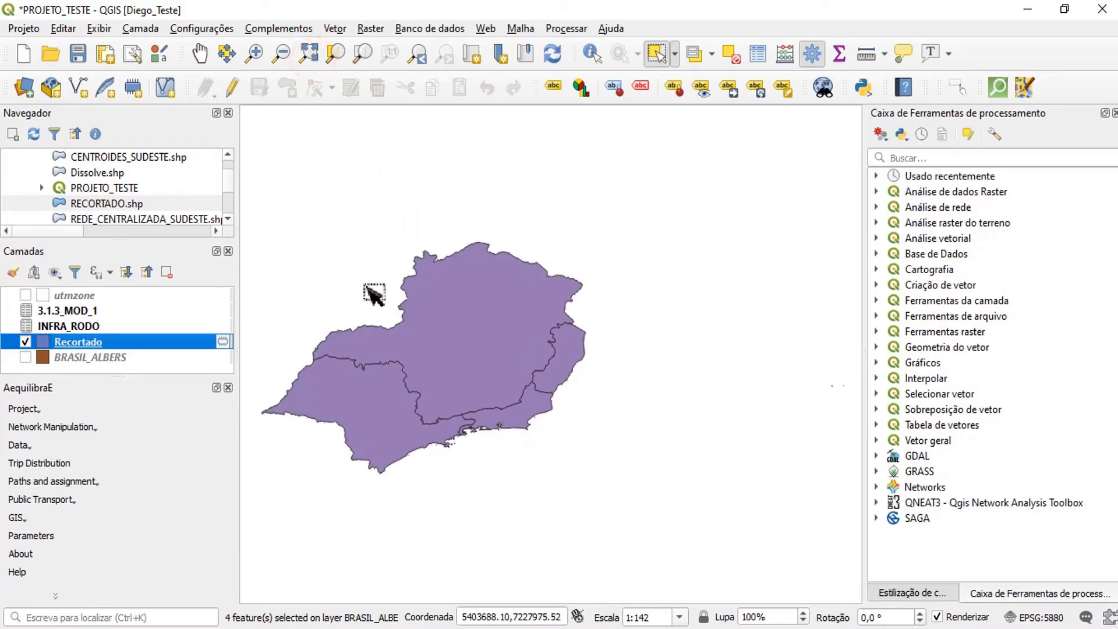
left_click_drag(375, 294, 478, 247)
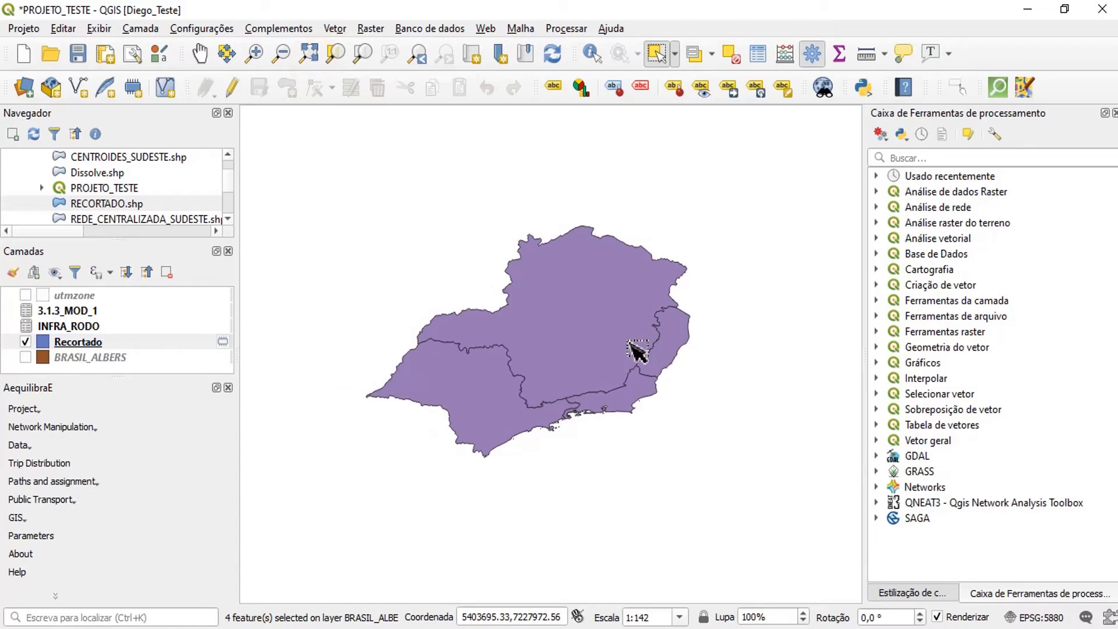
left_click(25, 357)
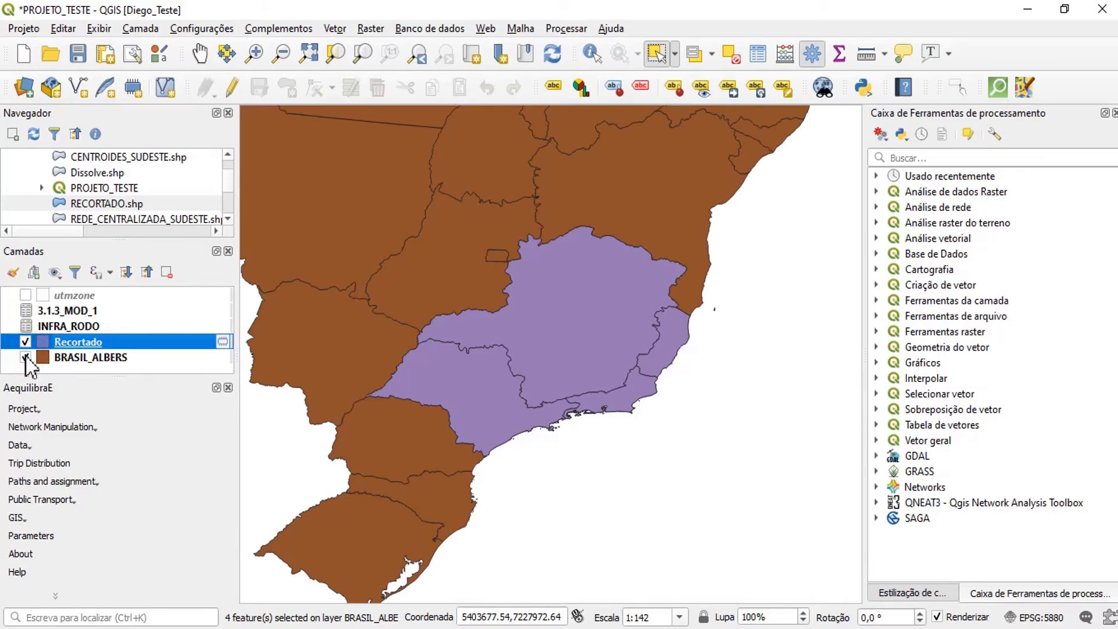
- Examine the records and fields in the BRASIL_ALBERS attribute table, and return to the map
left_click(70, 357)
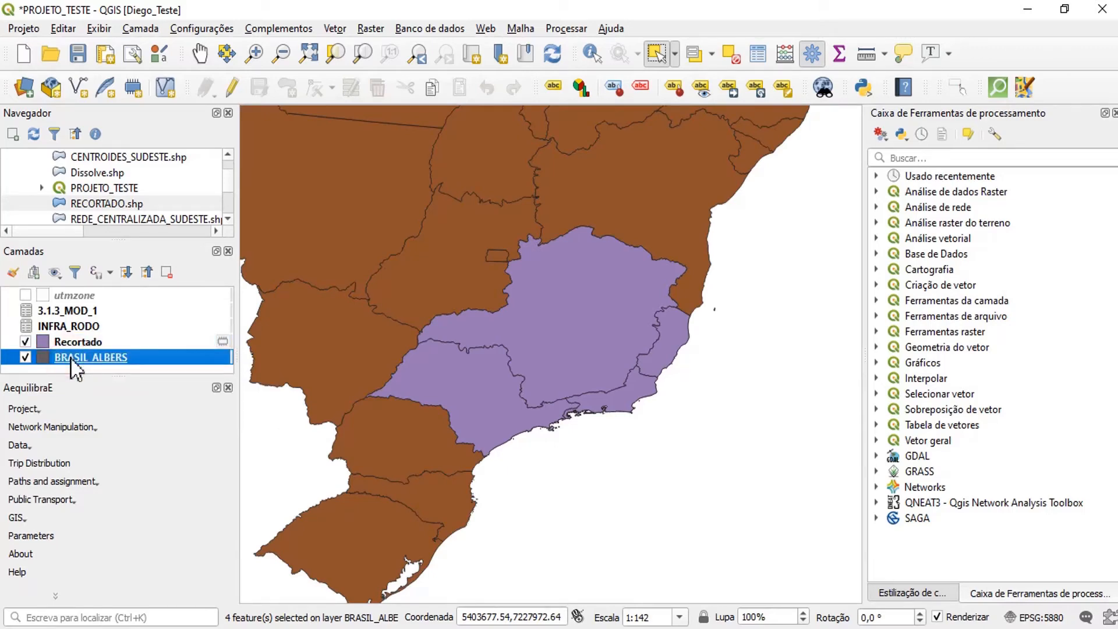
key("F6")
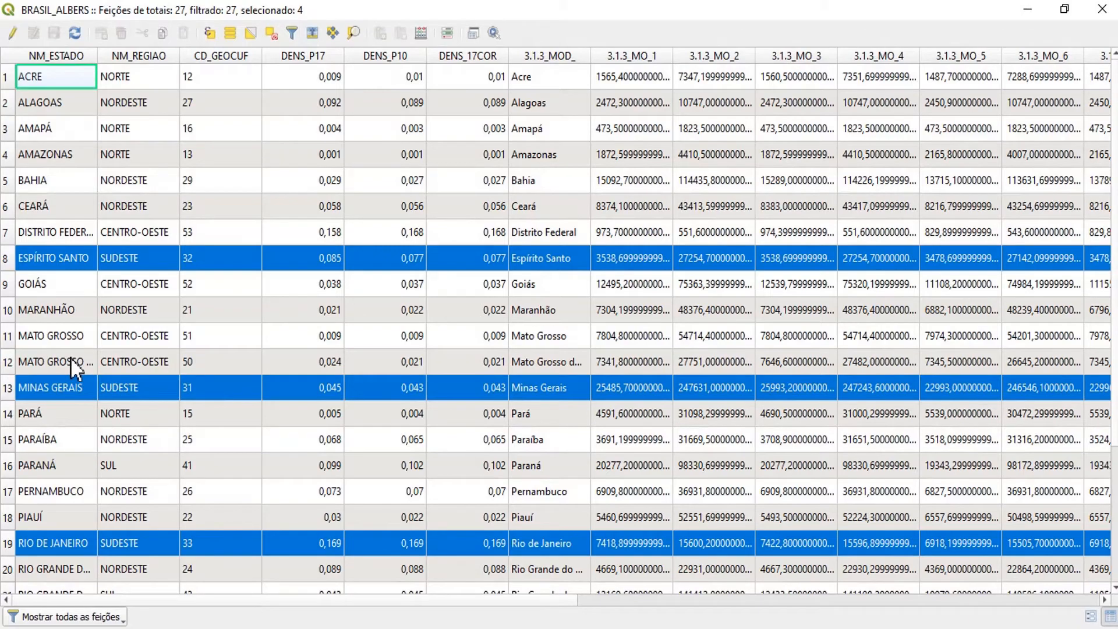
left_click_drag(539, 599, 283, 580)
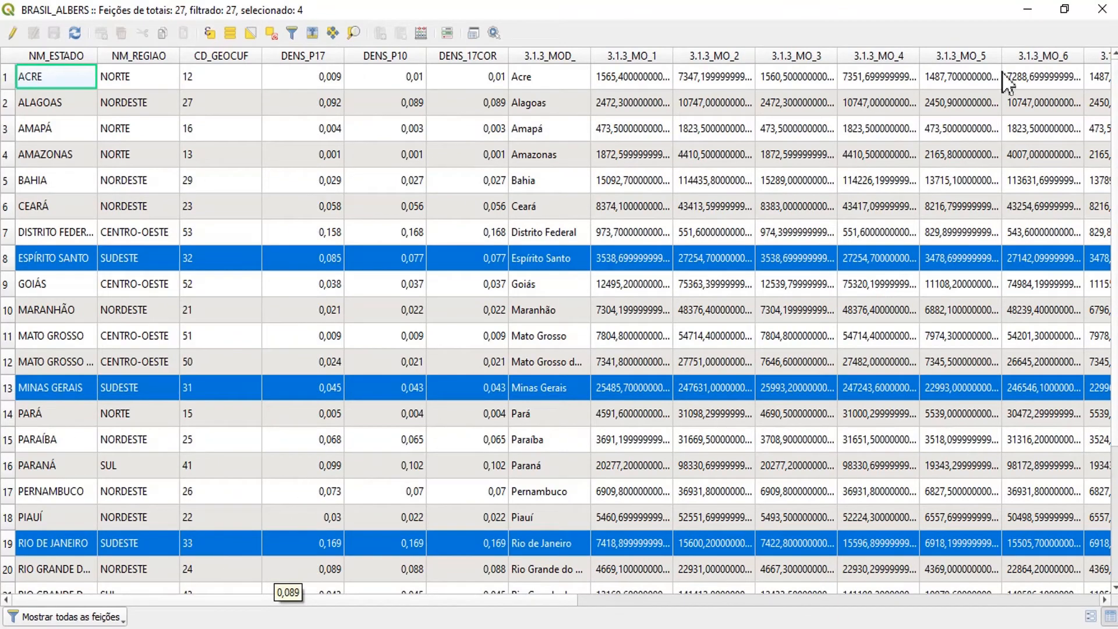
left_click(1102, 9)
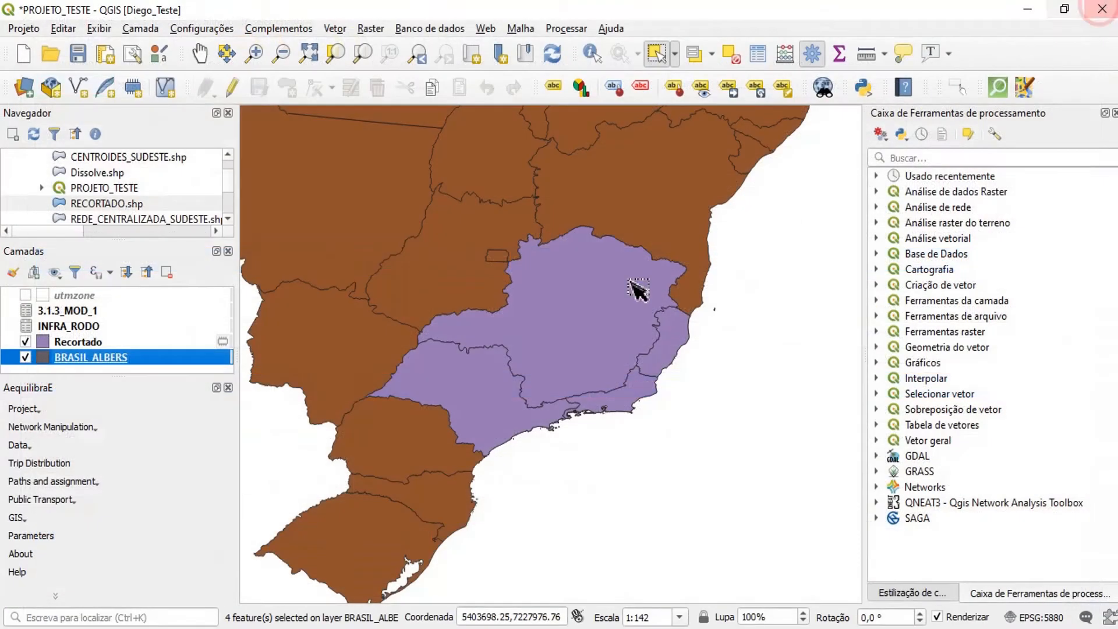
- Hide BRASIL_ALBERS and examine the states and fields kept in the Recortado layer's attribute table
left_click(25, 357)
left_click(85, 343)
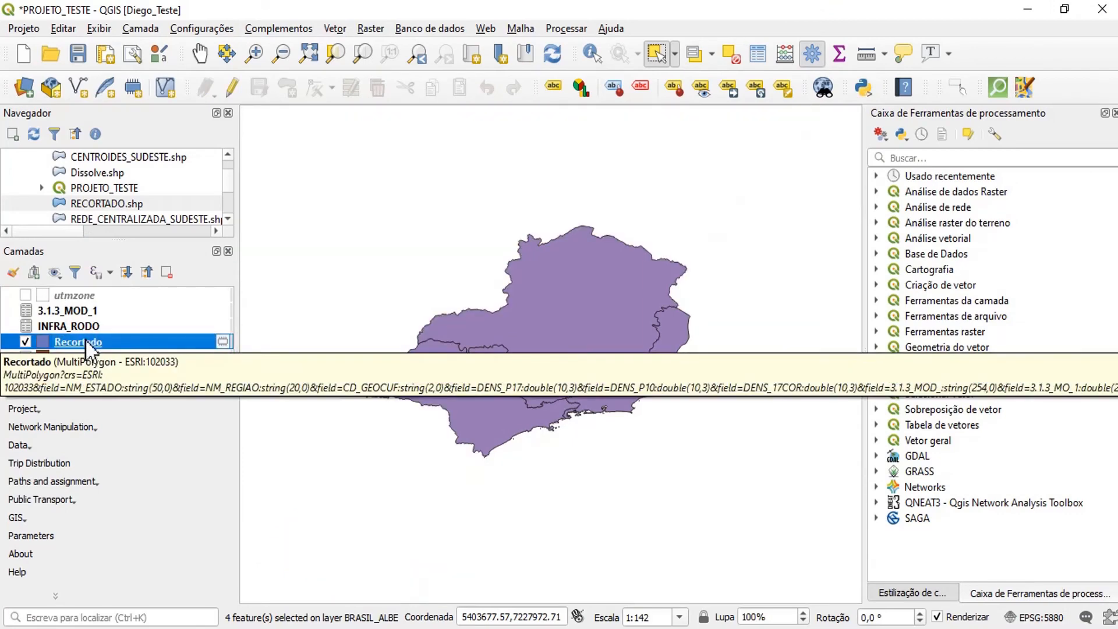
key("F6")
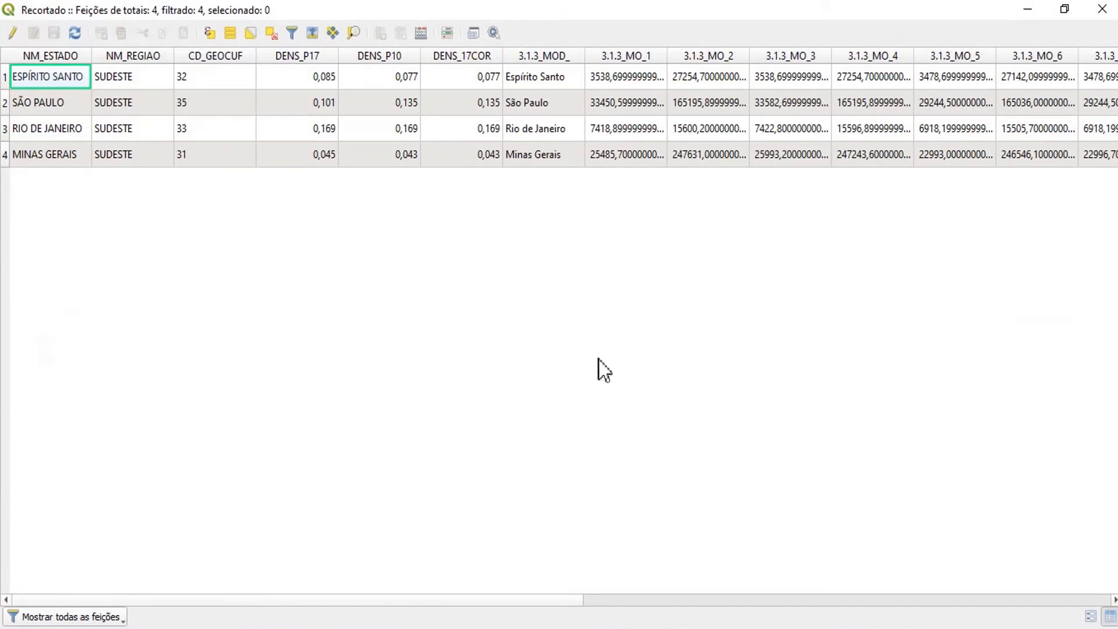
left_click_drag(553, 599, 227, 601)
left_click(1112, 10)
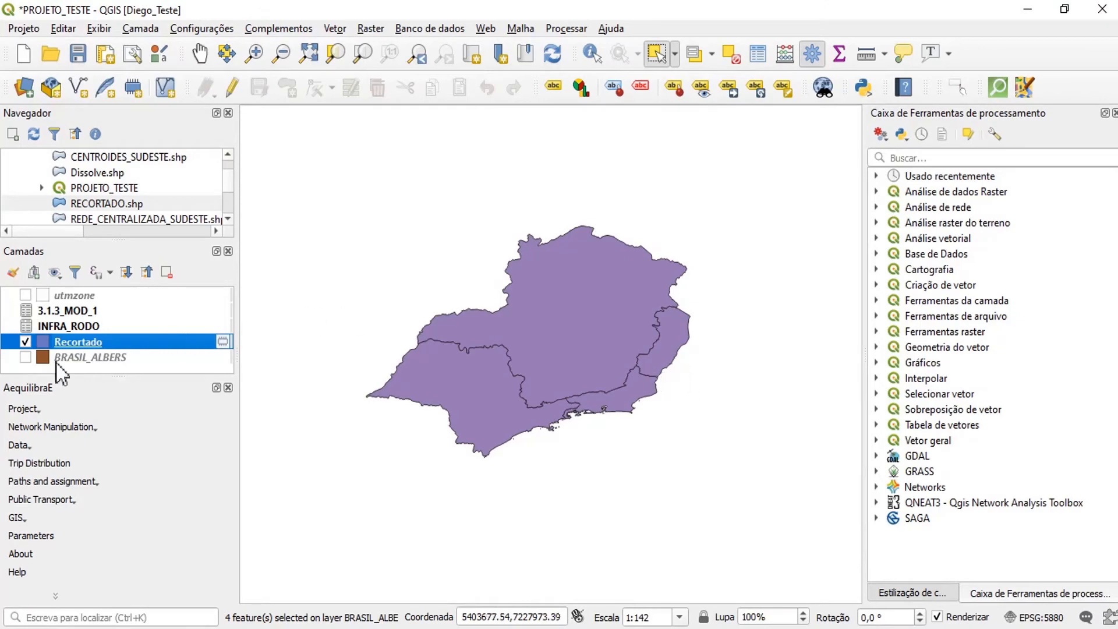
- Show the whole BRASIL_ALBERS layer with Recortado hidden, and clear the feature selection
left_click(25, 357)
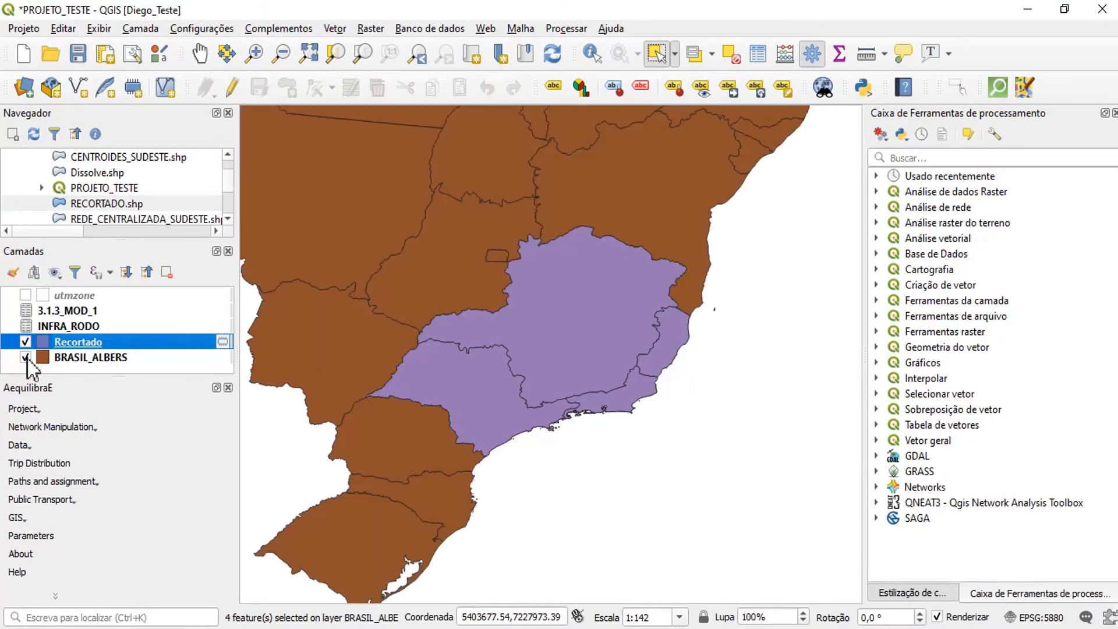
left_click(308, 53)
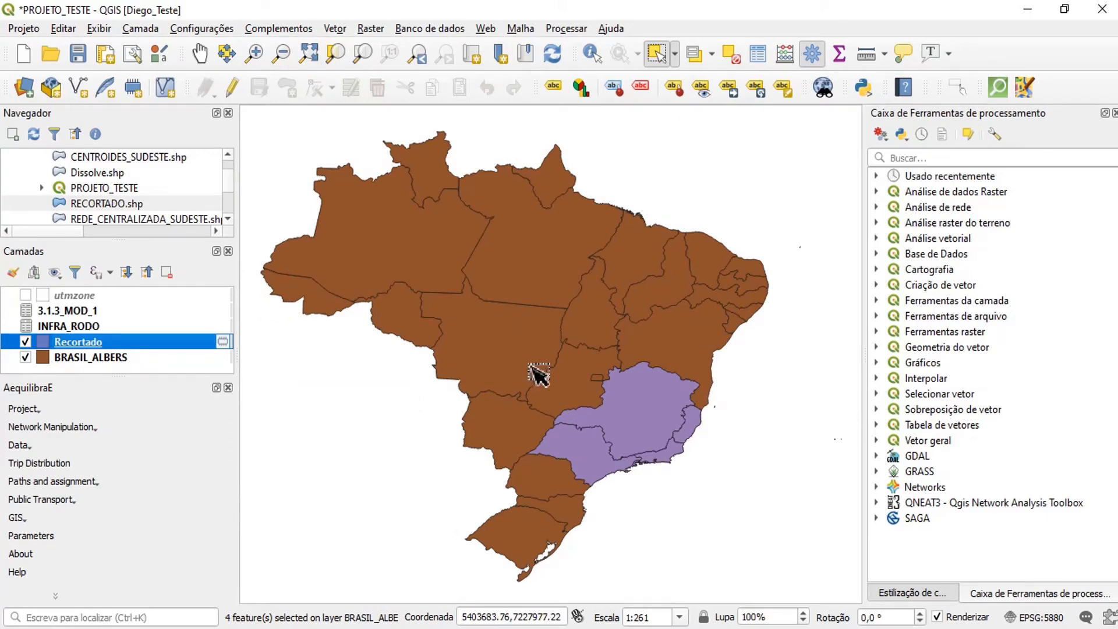
left_click(23, 343)
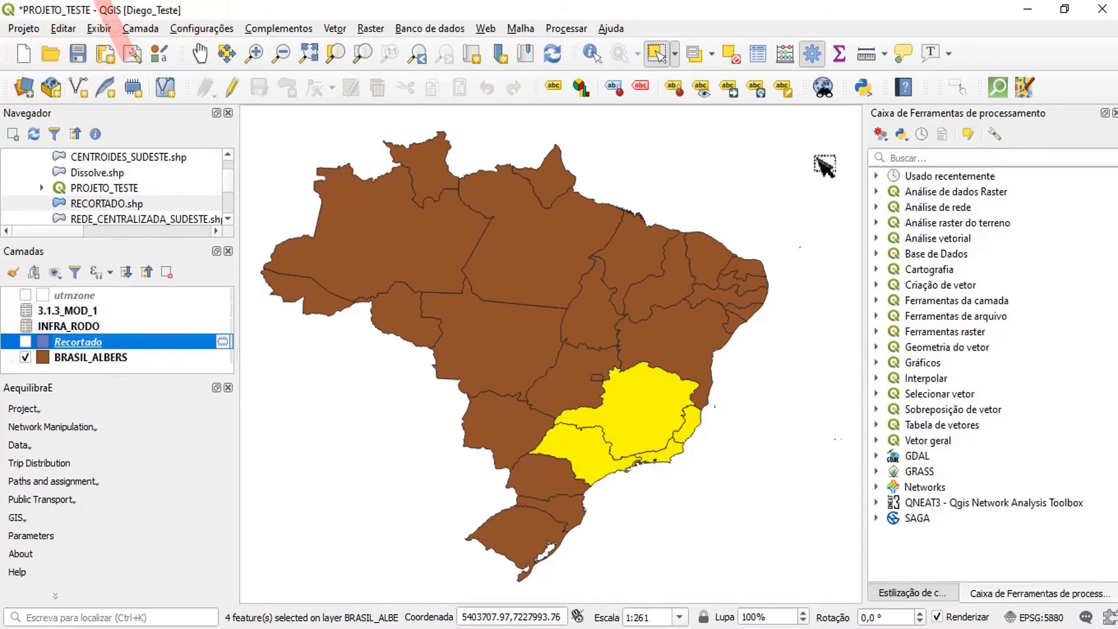
left_click(729, 54)
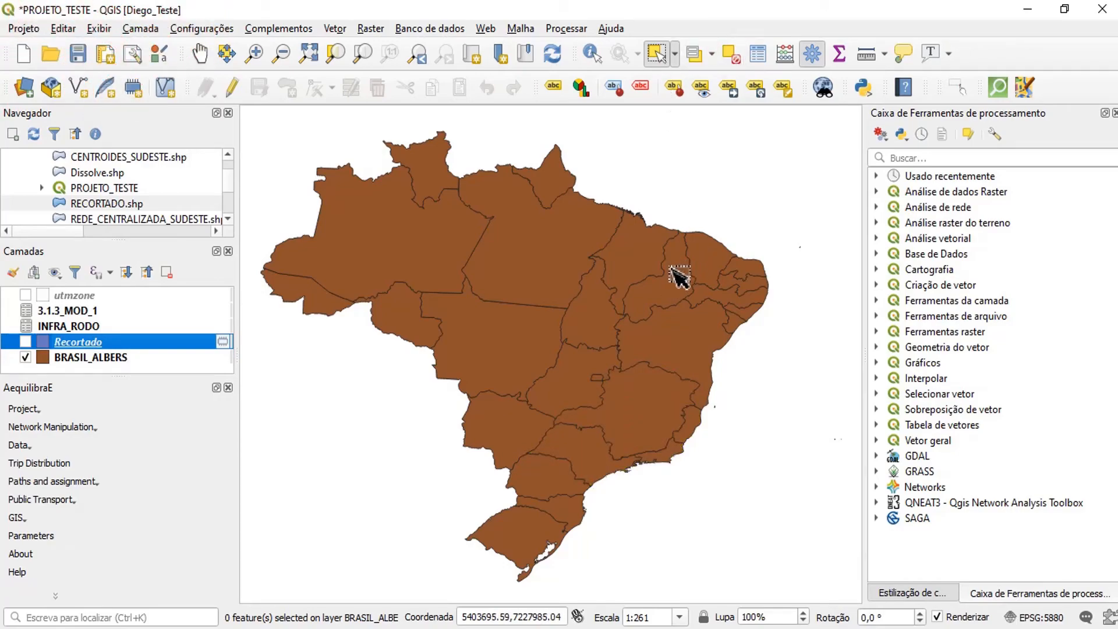
- Set up the Dissolver geoprocessing tool with BRASIL_ALBERS as input layer and NM_REGIAO as the dissolve field
left_click(335, 29)
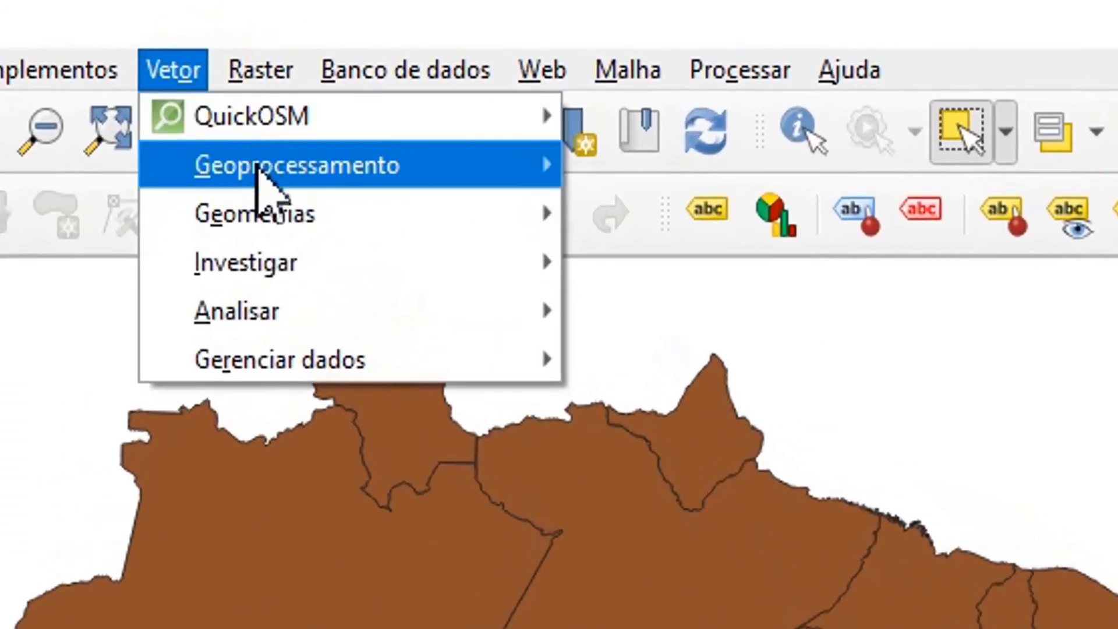
mouse_move(257, 167)
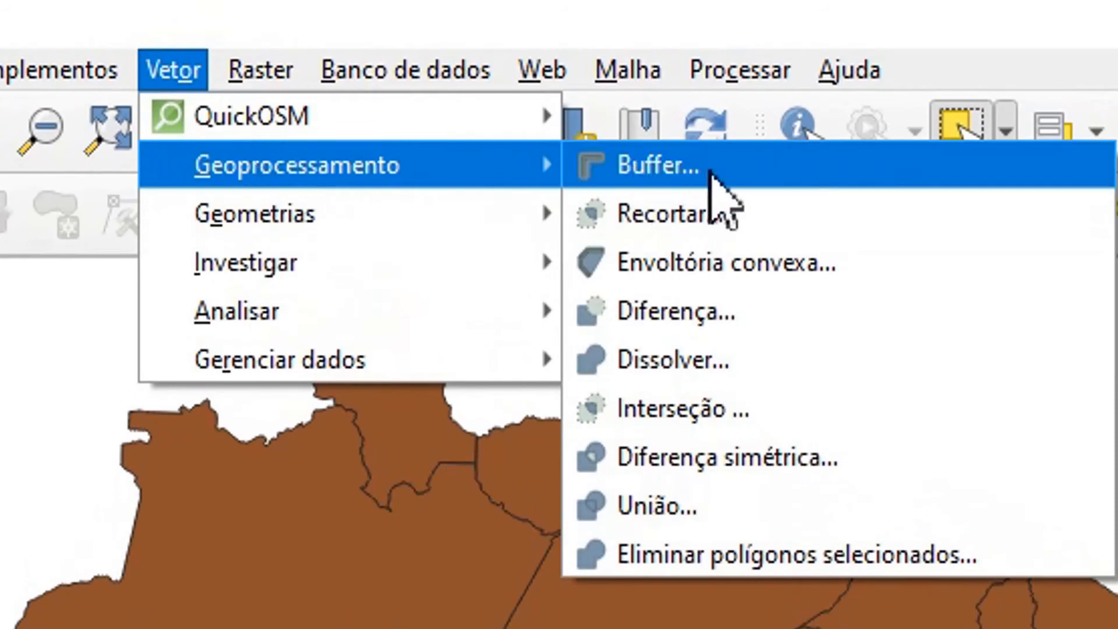
left_click(797, 361)
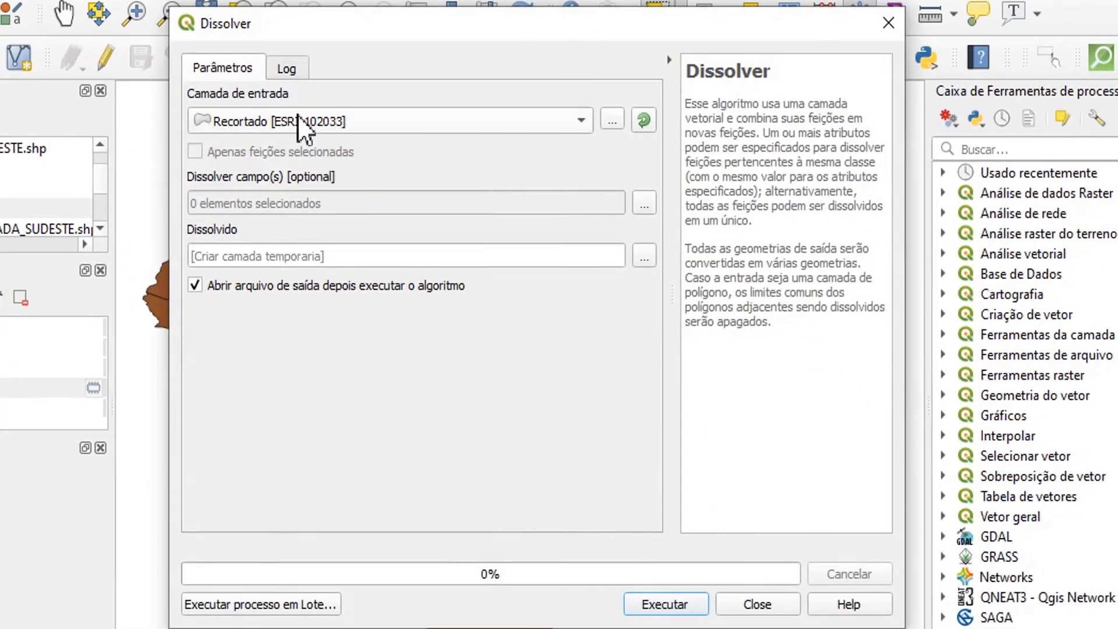
left_click(239, 189)
left_click(309, 97)
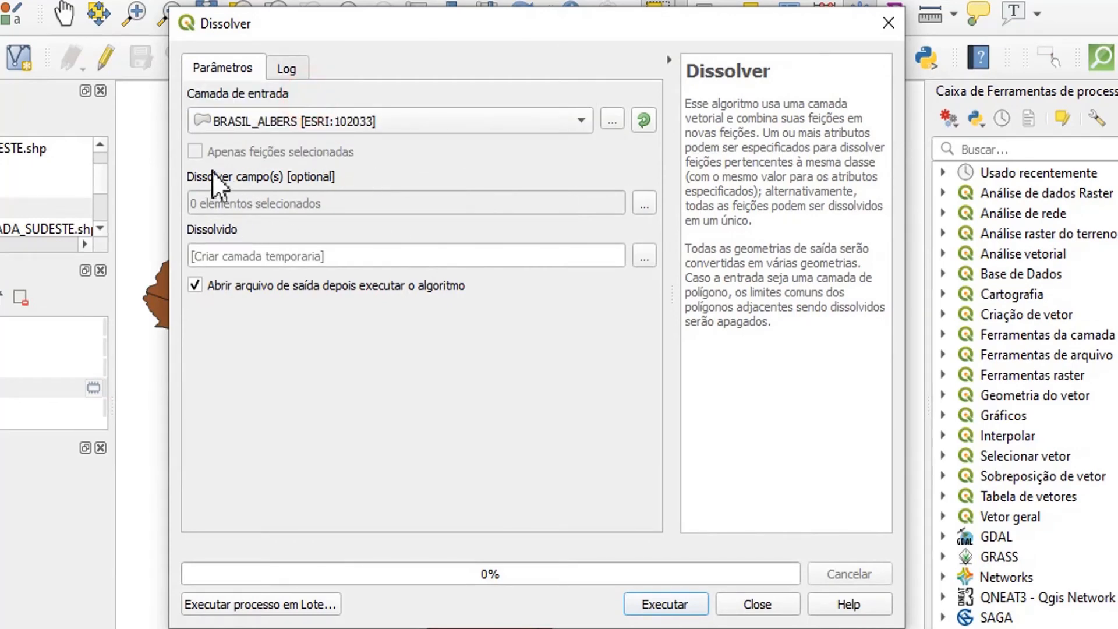
left_click(643, 203)
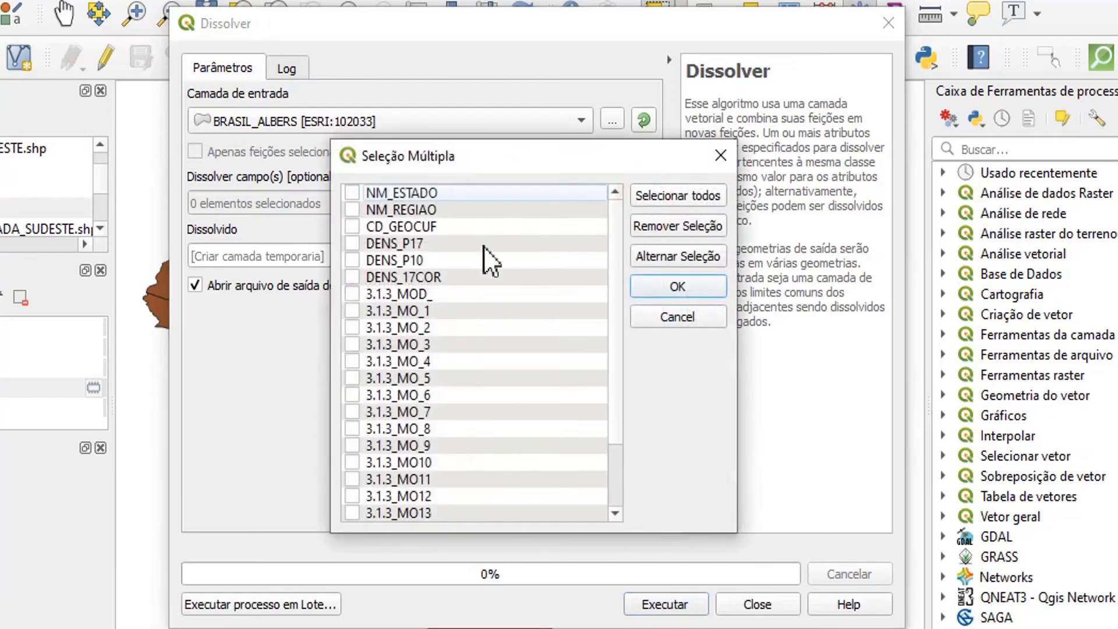
left_click(351, 211)
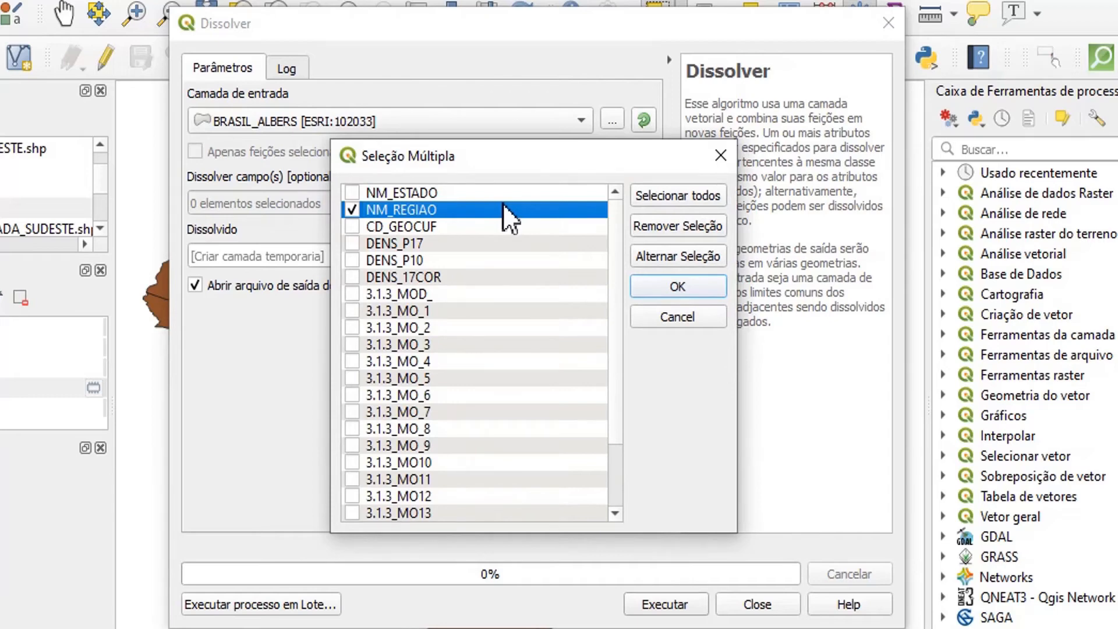
left_click(701, 282)
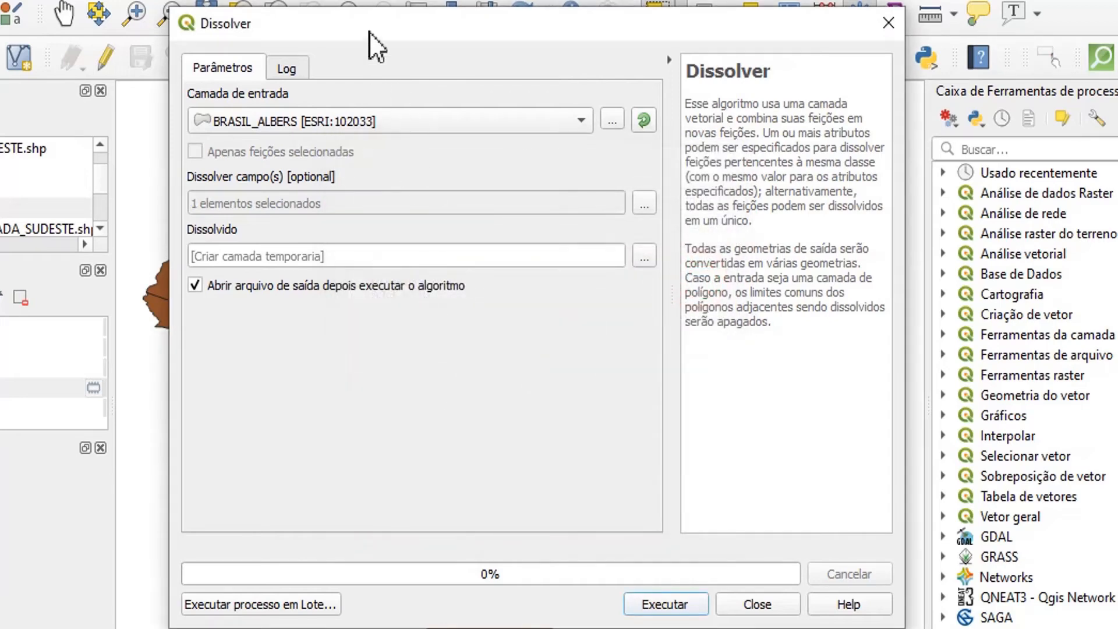
- Check the state boundaries on the map behind the dialog, and run the dissolve into a temporary layer
mouse_move(368, 32)
left_mouse_down()
mouse_move(687, 78)
mouse_move(750, 52)
left_mouse_up()
left_click(344, 225)
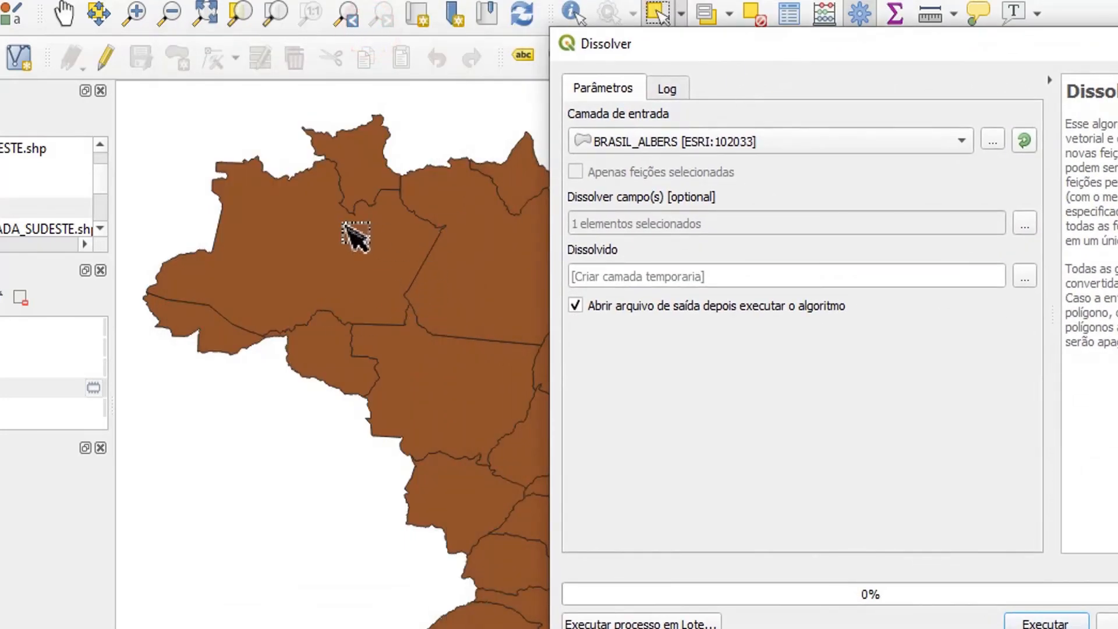
left_click_drag(782, 50, 373, 28)
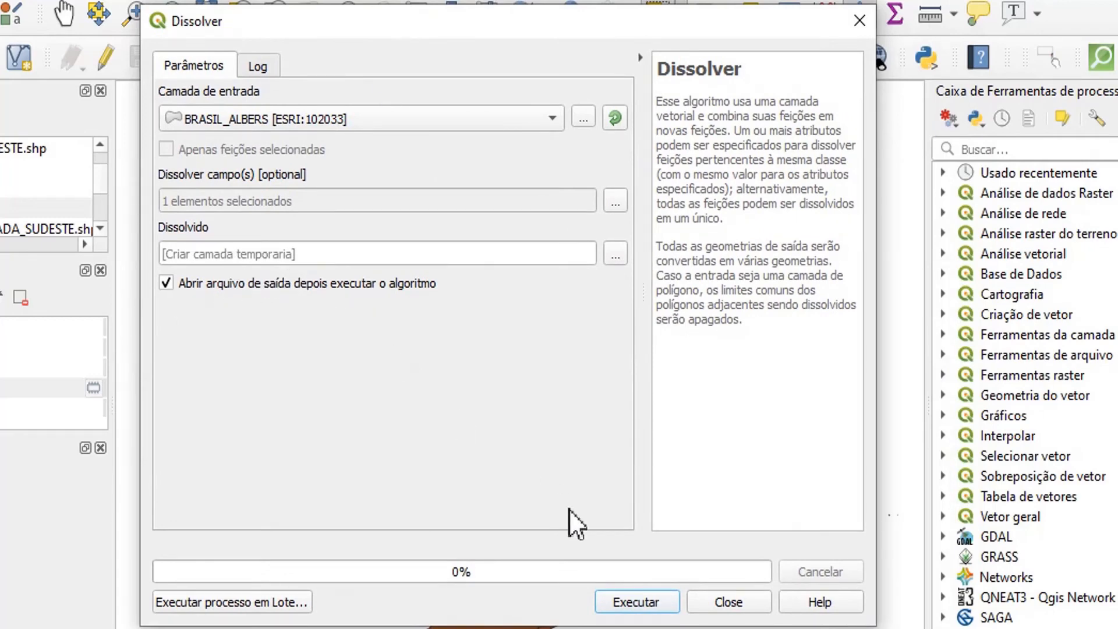
left_click(617, 604)
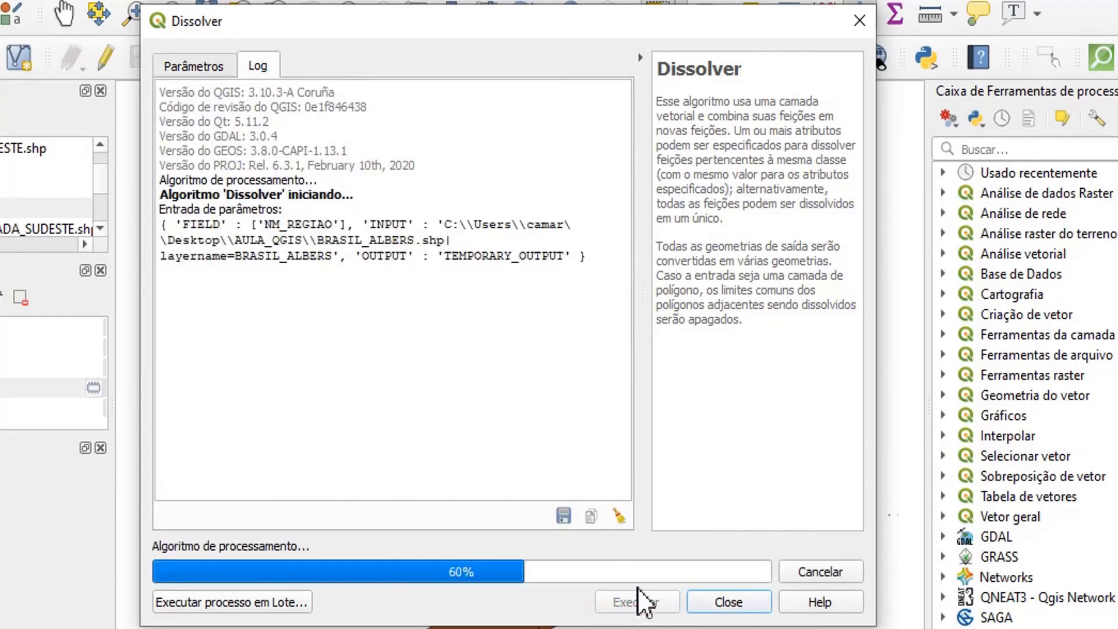
left_click(751, 603)
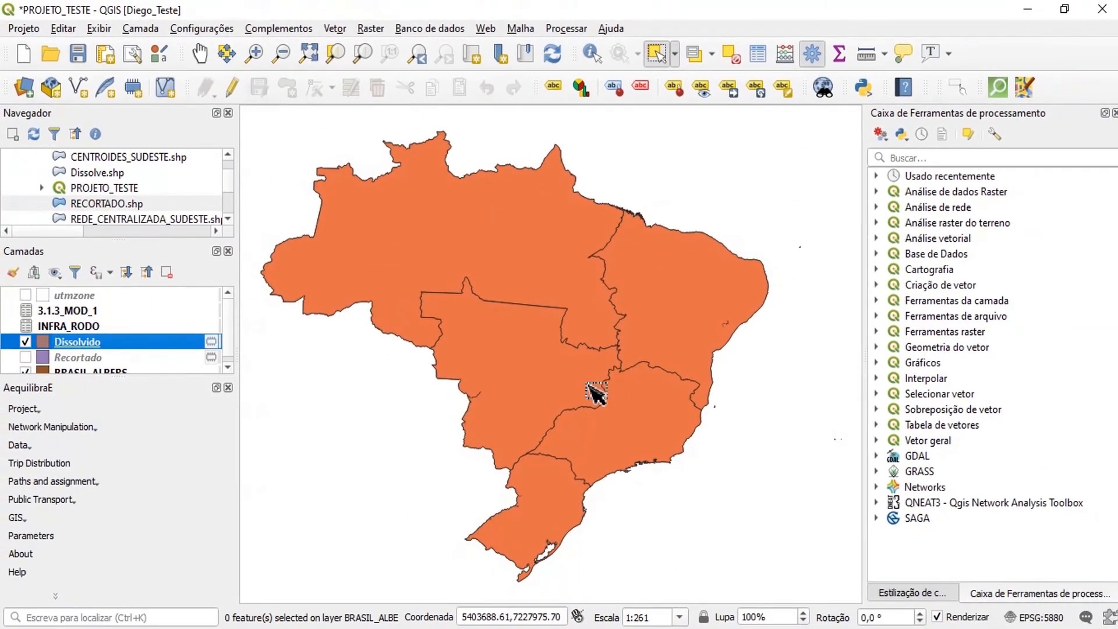
- Turn on the Recortado layer and toggle Dissolvido's visibility to compare the dissolved regions with the original state boundaries
left_click(26, 341)
left_click(25, 341)
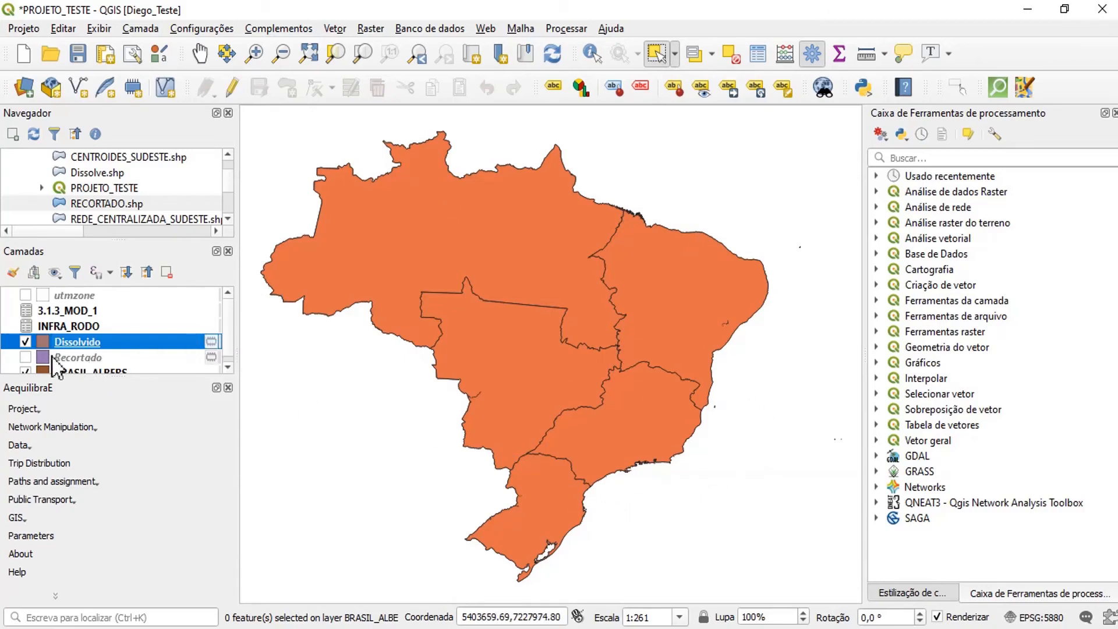
left_click(25, 357)
left_click(26, 342)
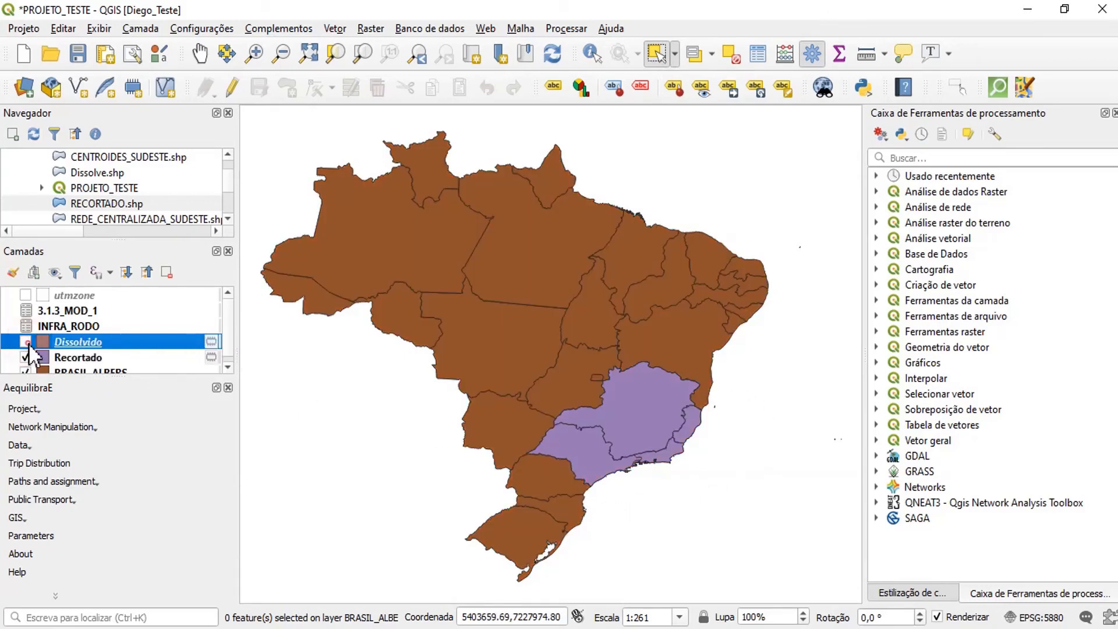
left_click(26, 343)
left_click(25, 342)
left_click(25, 342)
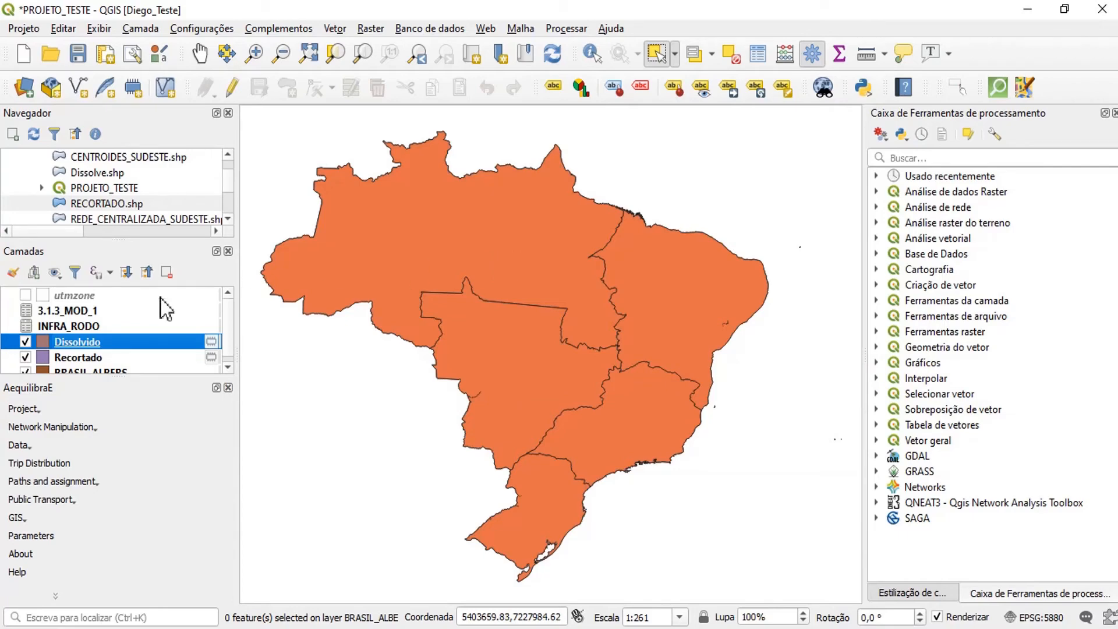
left_click(97, 341)
right_click(97, 343)
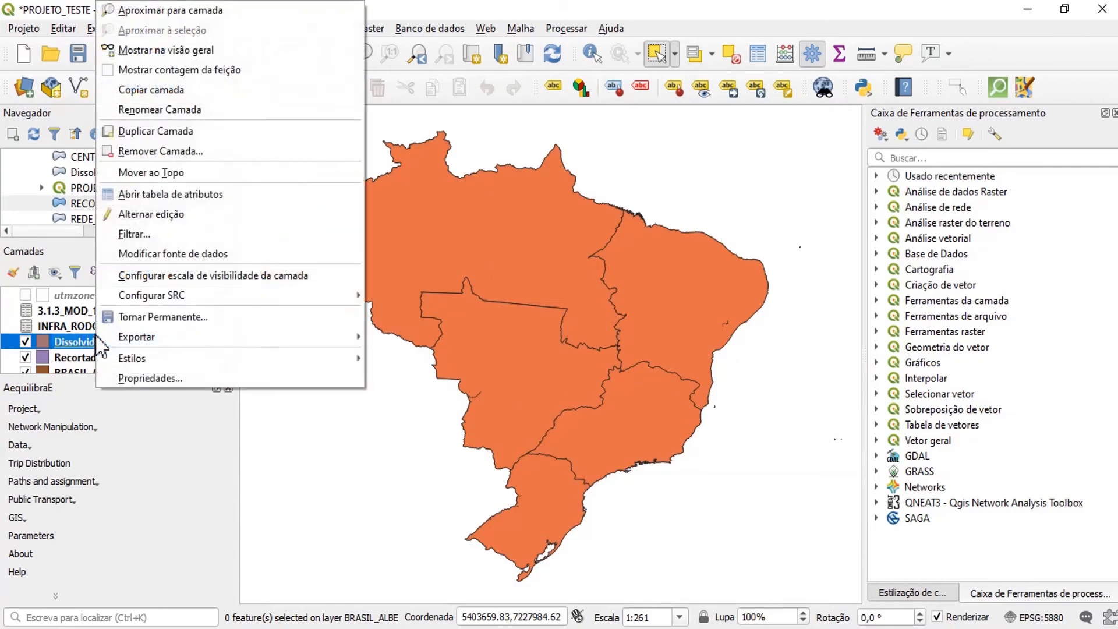
left_click(85, 344)
right_click(84, 346)
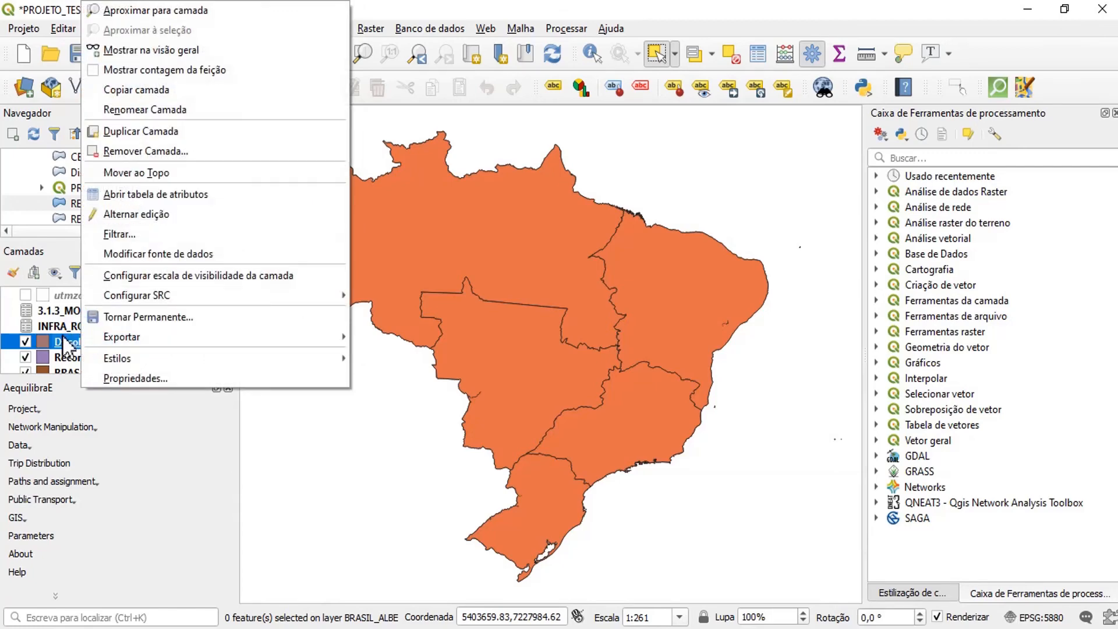
left_click(66, 344)
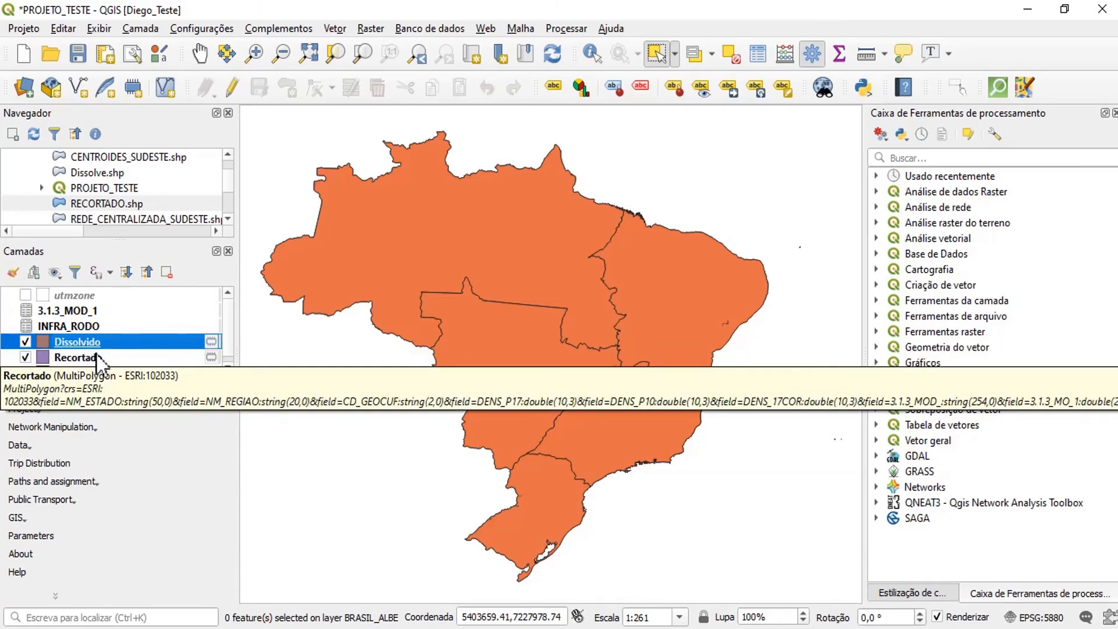
- Hide the Dissolvido and Recortado layers to leave only BRASIL_ALBERS displayed on the map
left_click(25, 342)
left_click(25, 357)
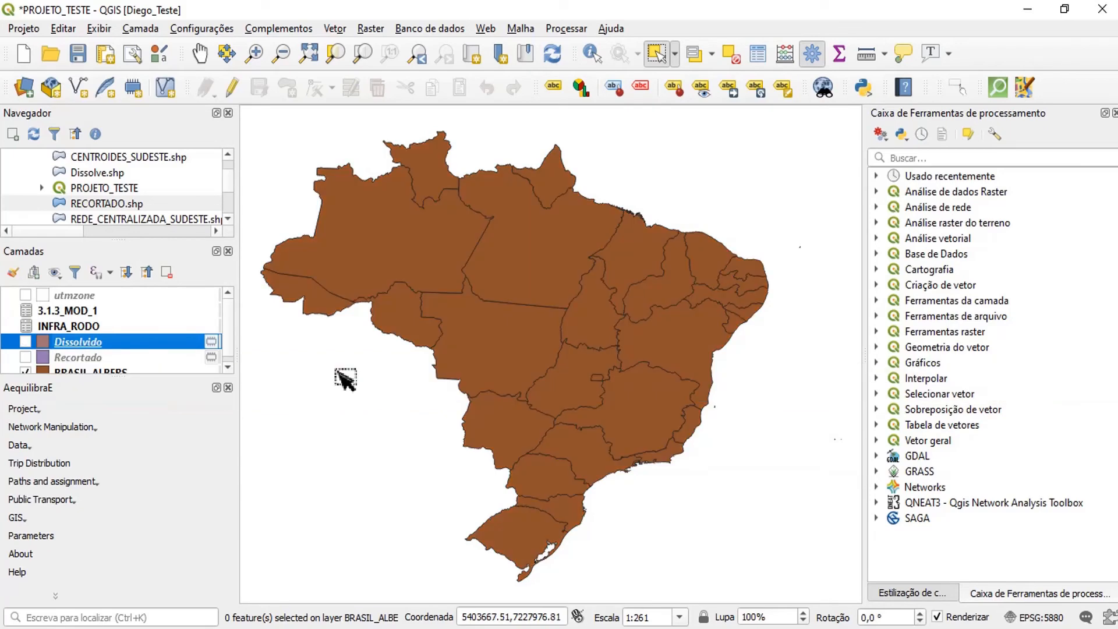
left_click(335, 28)
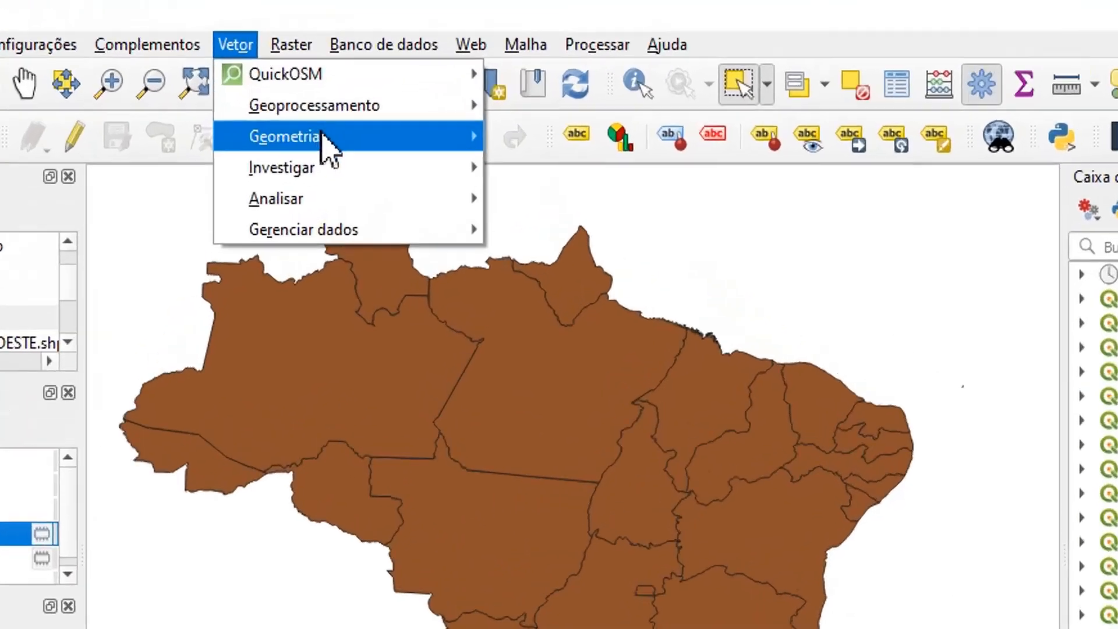
mouse_move(390, 87)
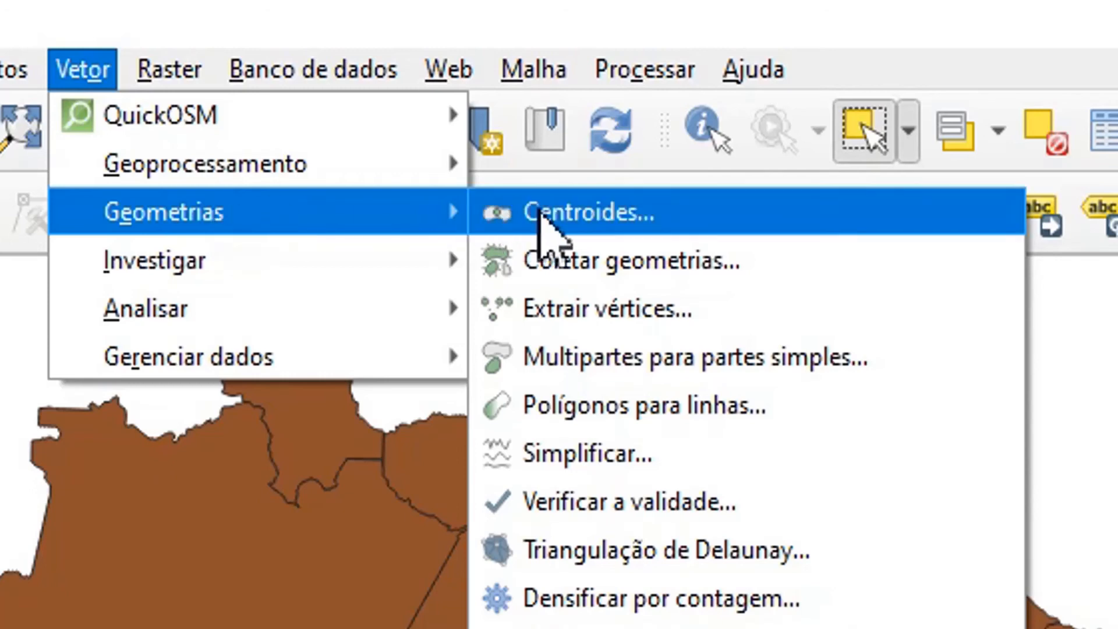
left_click(541, 216)
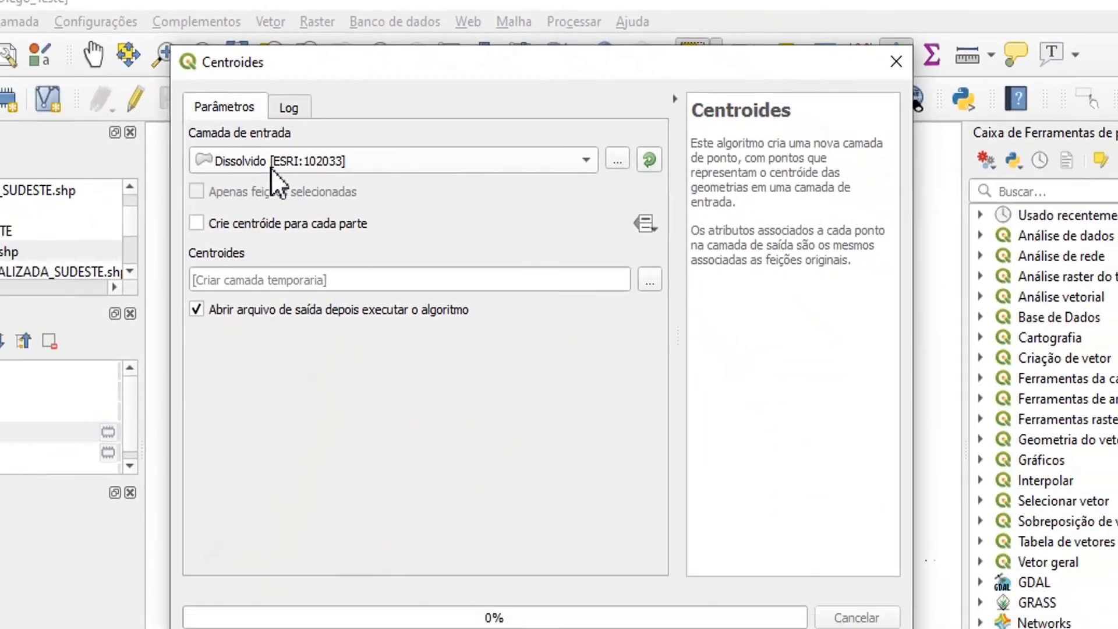
left_click(287, 153)
left_click(302, 126)
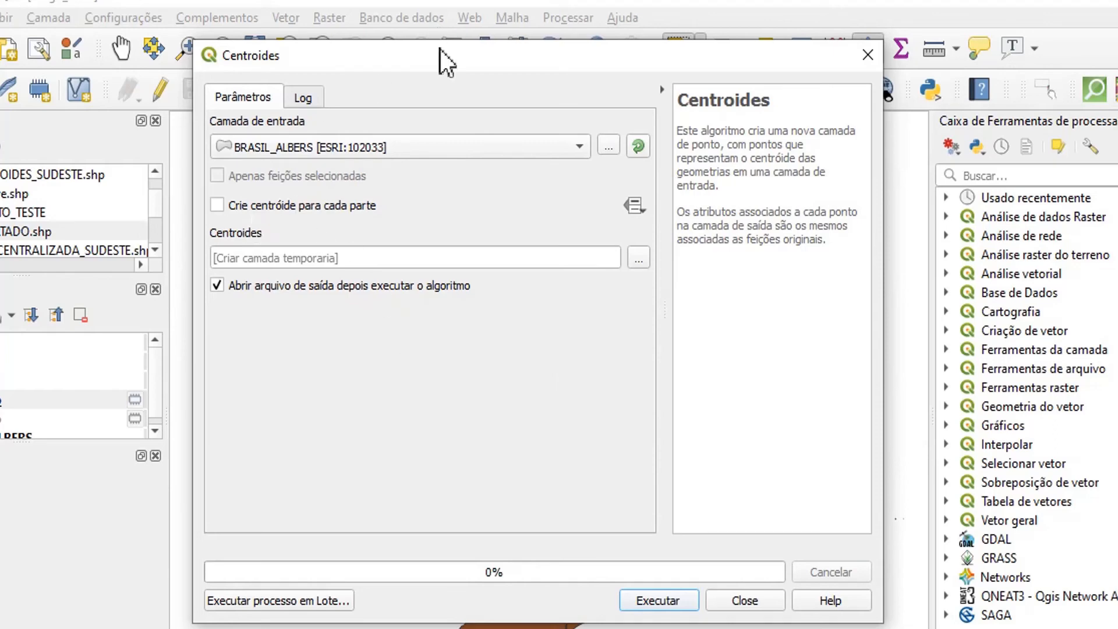
left_click_drag(440, 50, 161, 35)
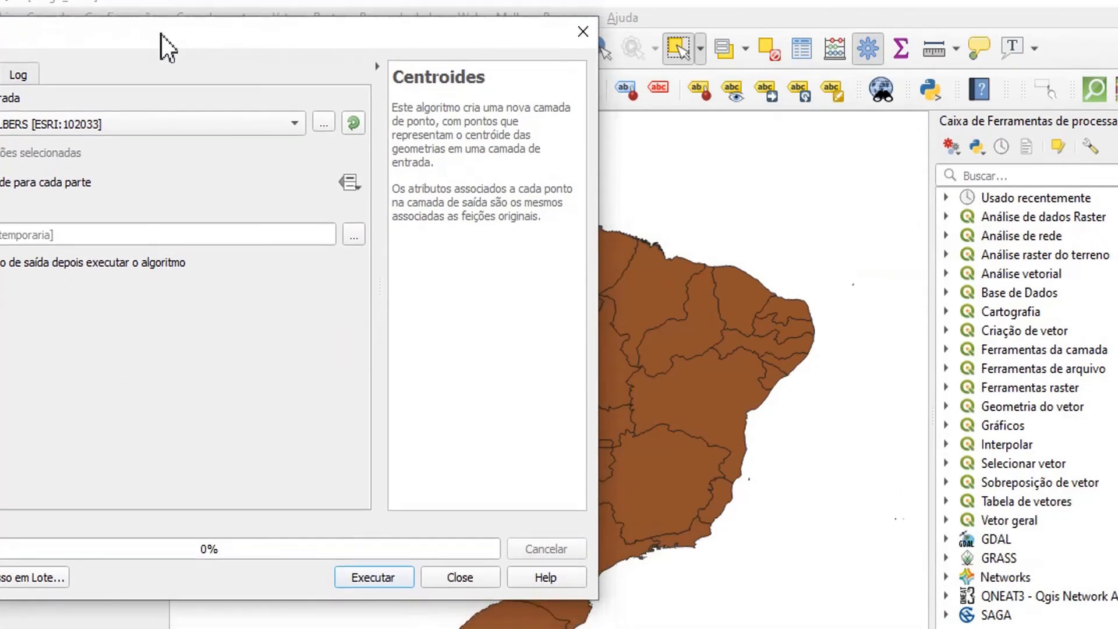
left_click(431, 578)
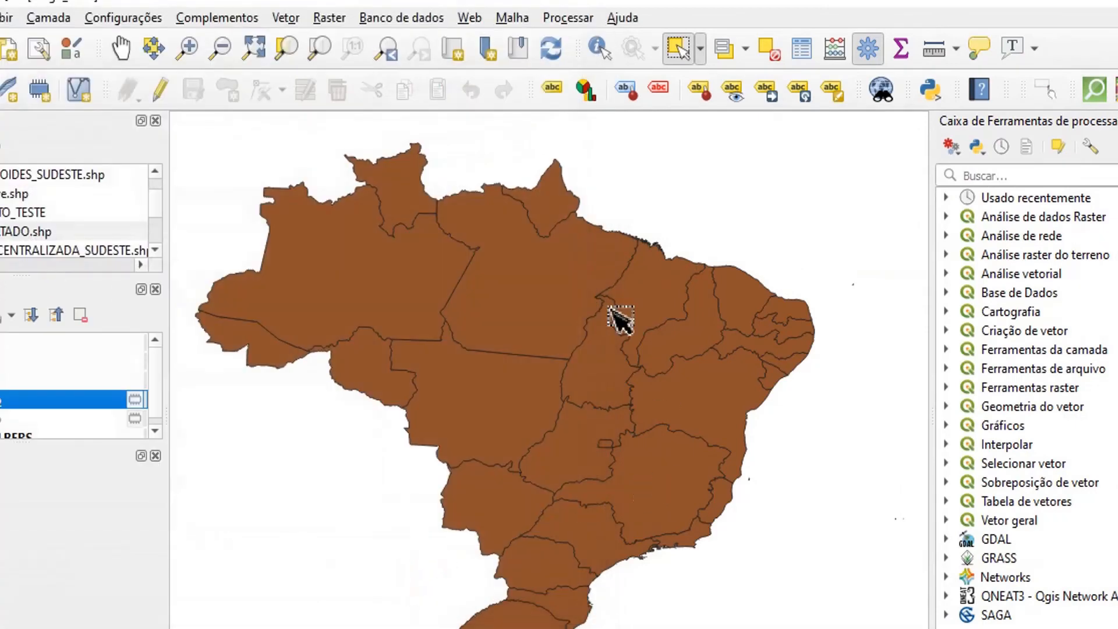
- Examine the small islands along the Southeast coast up close, and return to the full map extent
left_click(188, 46)
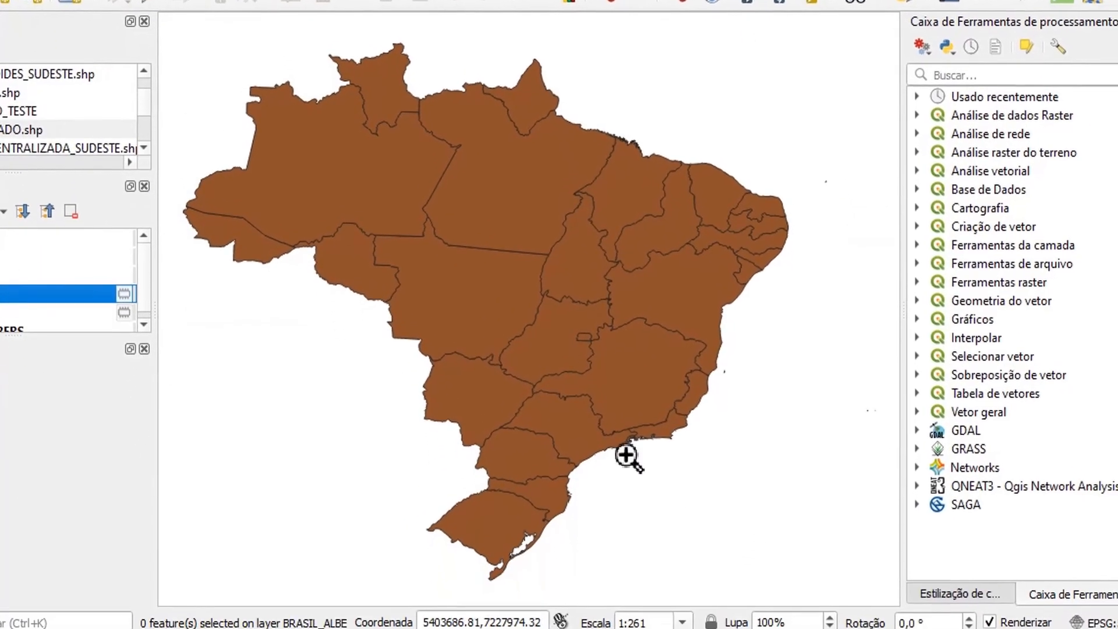
left_click_drag(613, 515, 733, 625)
left_click_drag(706, 506, 705, 506)
left_click_drag(272, 144, 459, 339)
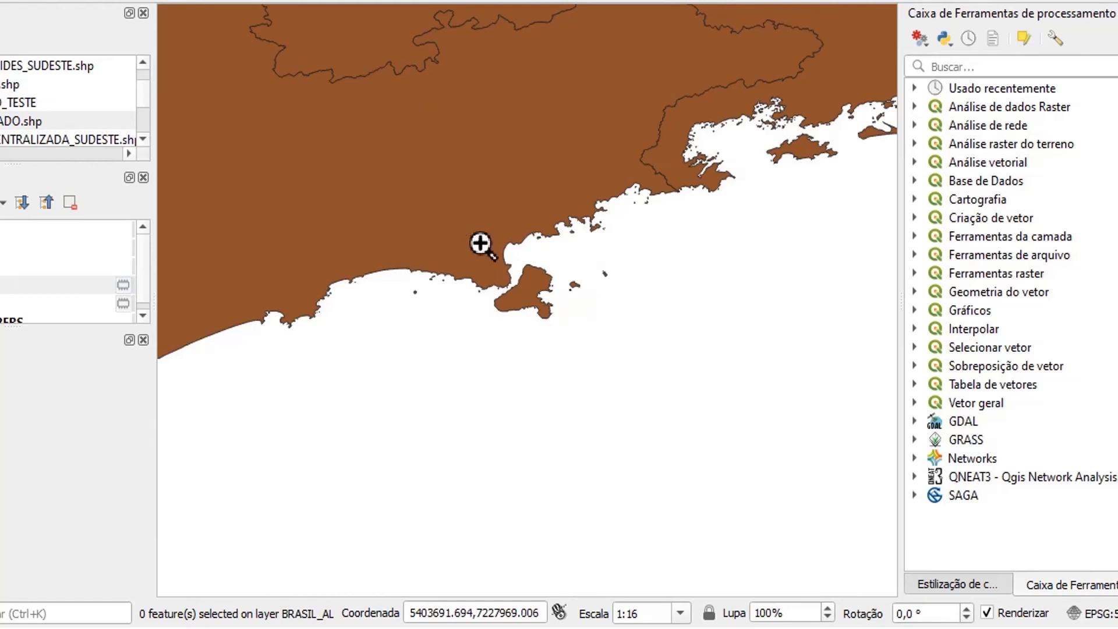
key("ctrl+shift+f")
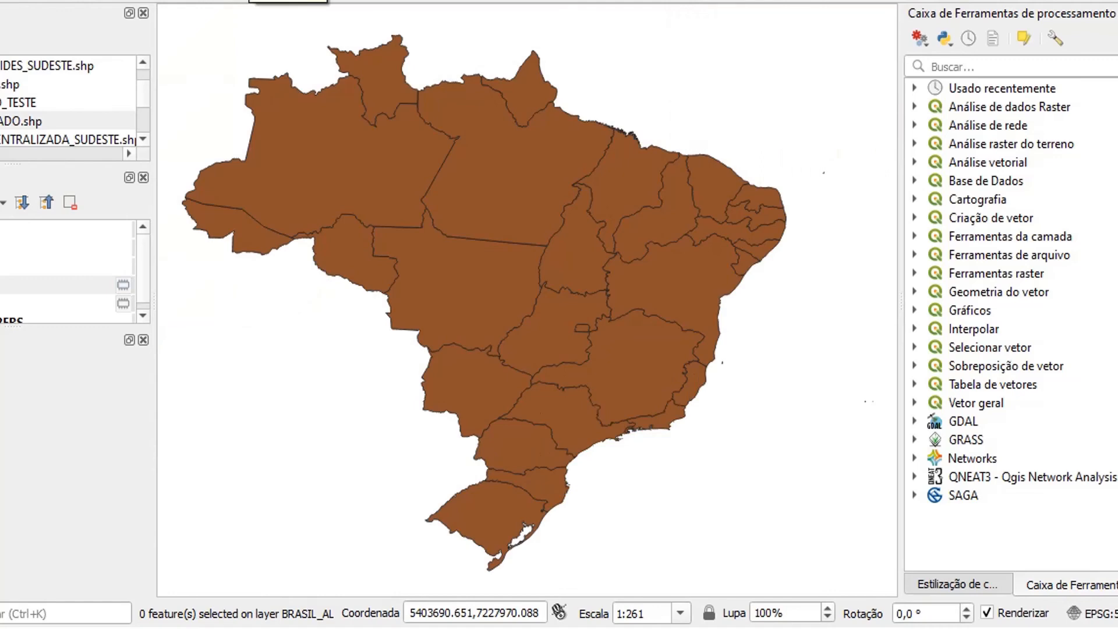
- Run the Centroides geometry tool on BRASIL_ALBERS into a temporary layer, without creating a centroid for each part
left_click(271, 2)
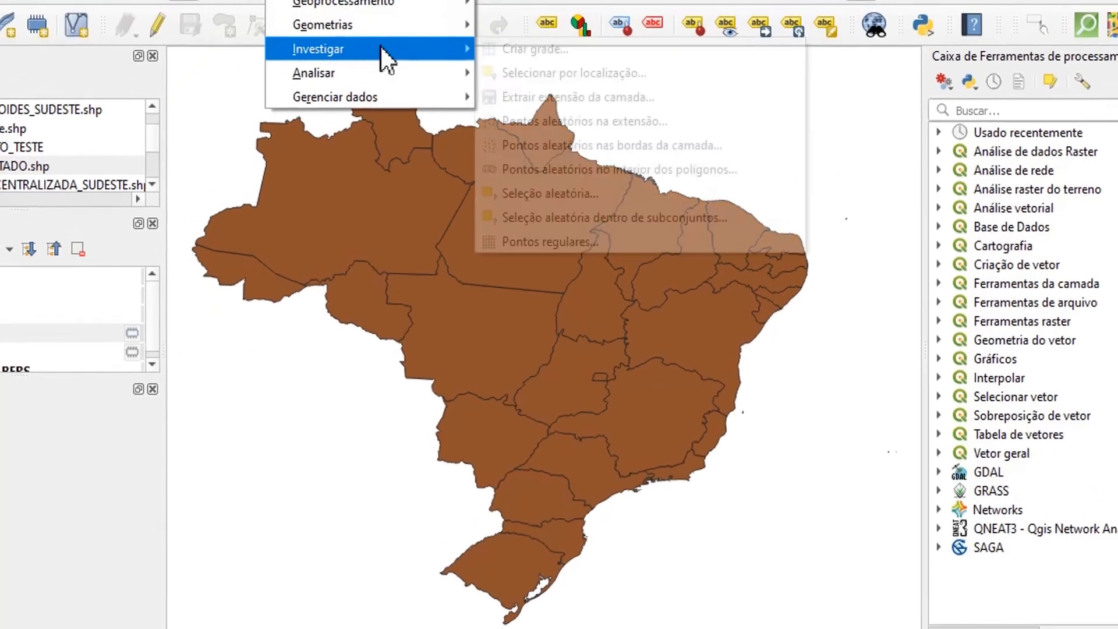
mouse_move(387, 38)
left_click(503, 37)
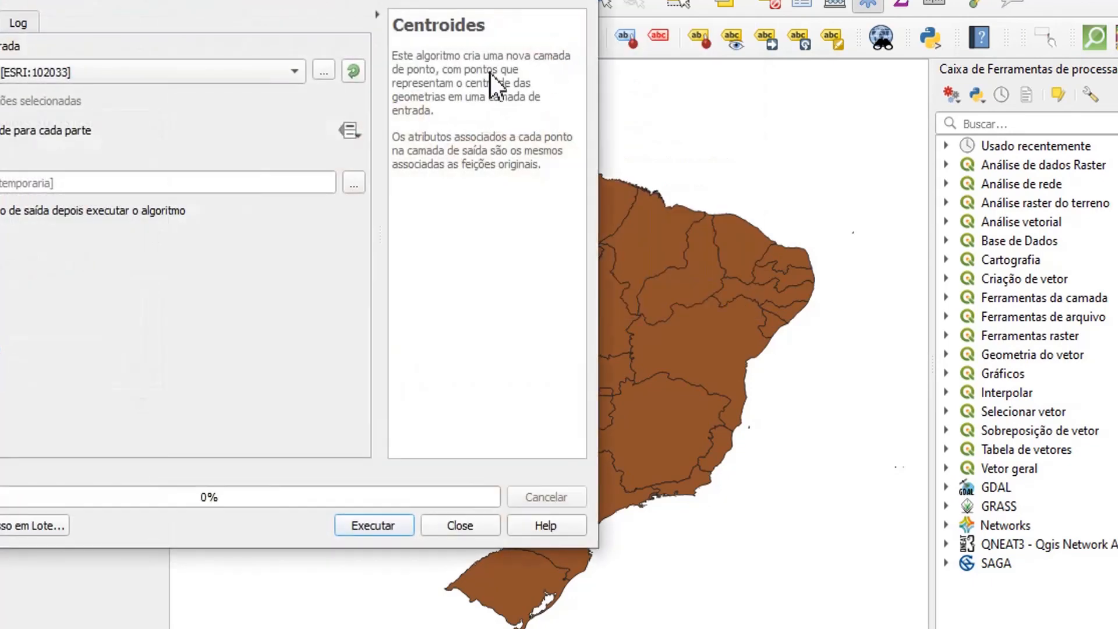
left_click_drag(279, 7, 596, 44)
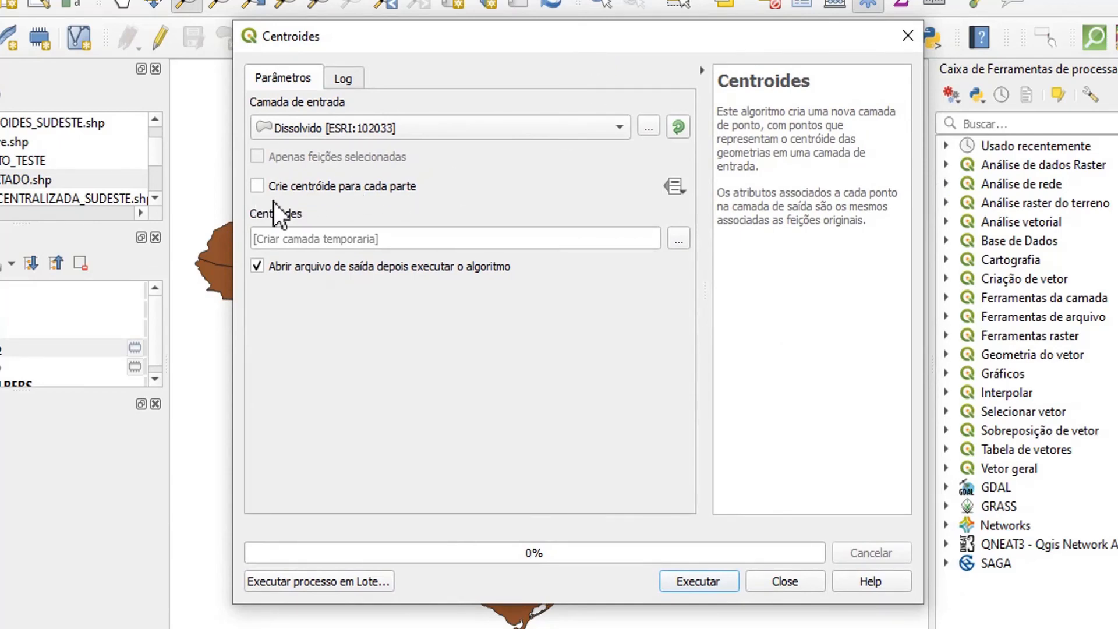
left_click(368, 129)
left_click(368, 108)
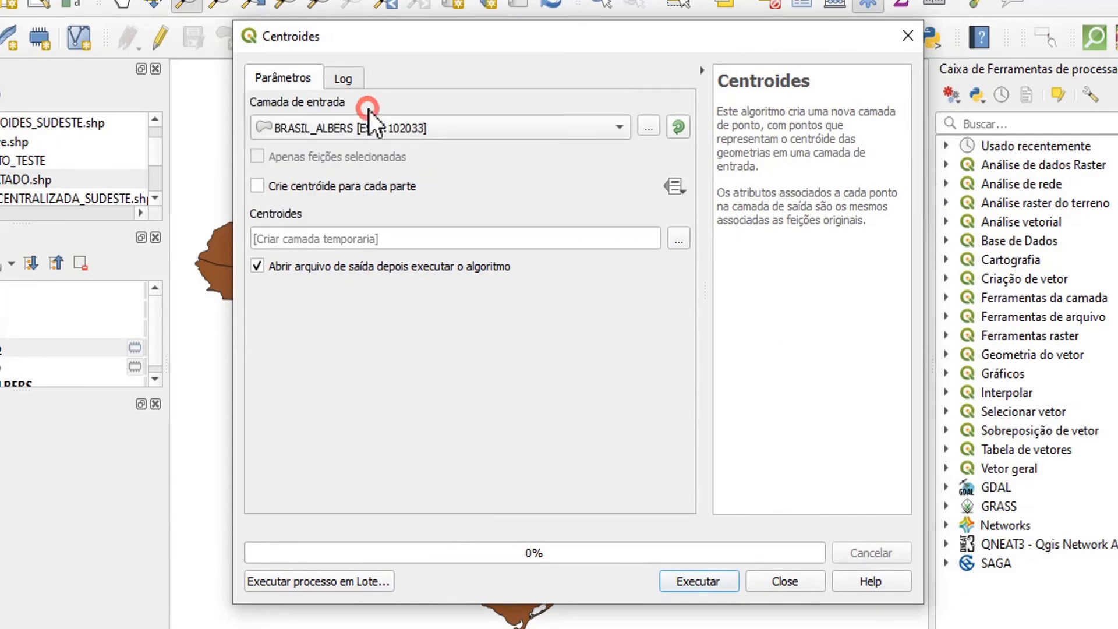
left_click(705, 578)
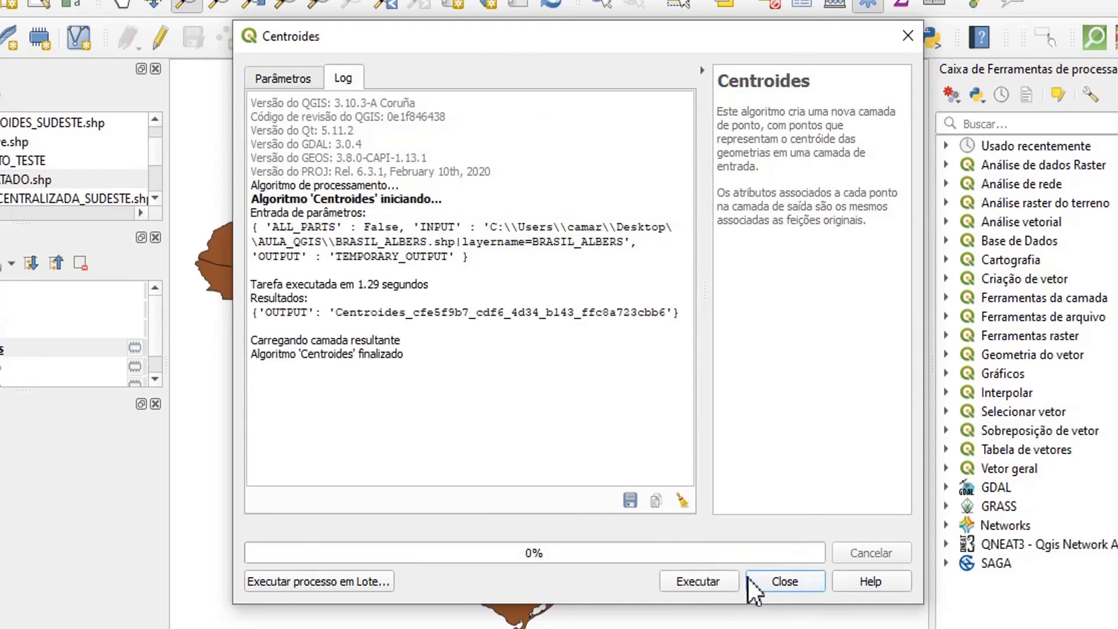
left_click(784, 581)
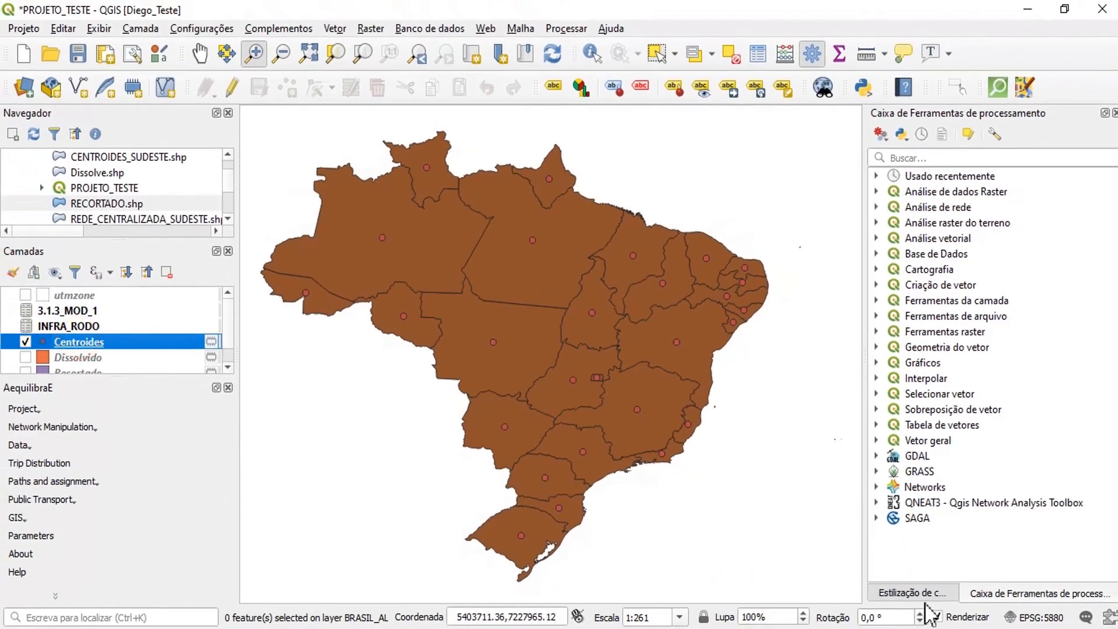
- Set the Centroides marker fill to white from the Cores Padrão palette, and show the whole map
left_click(920, 594)
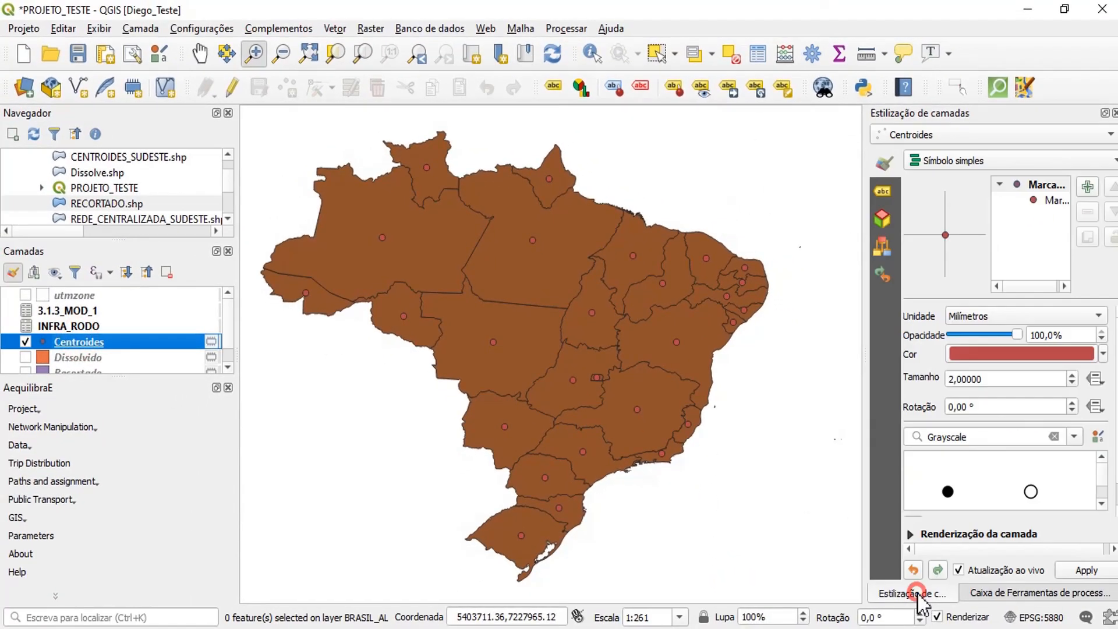
left_click(1046, 200)
left_click(1043, 377)
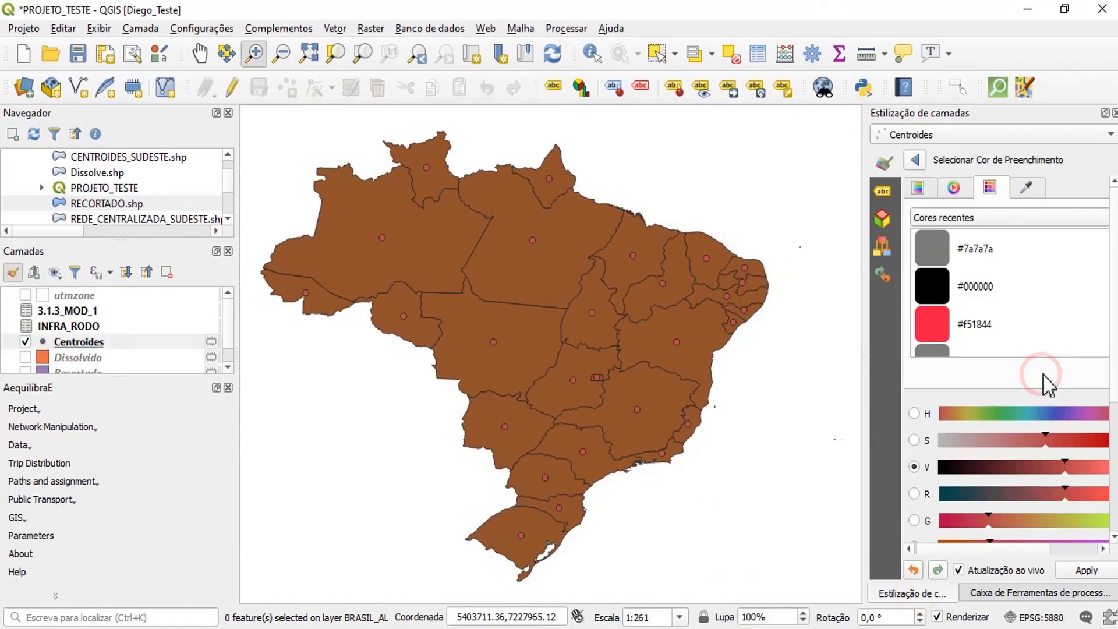
left_click(939, 338)
left_click(984, 217)
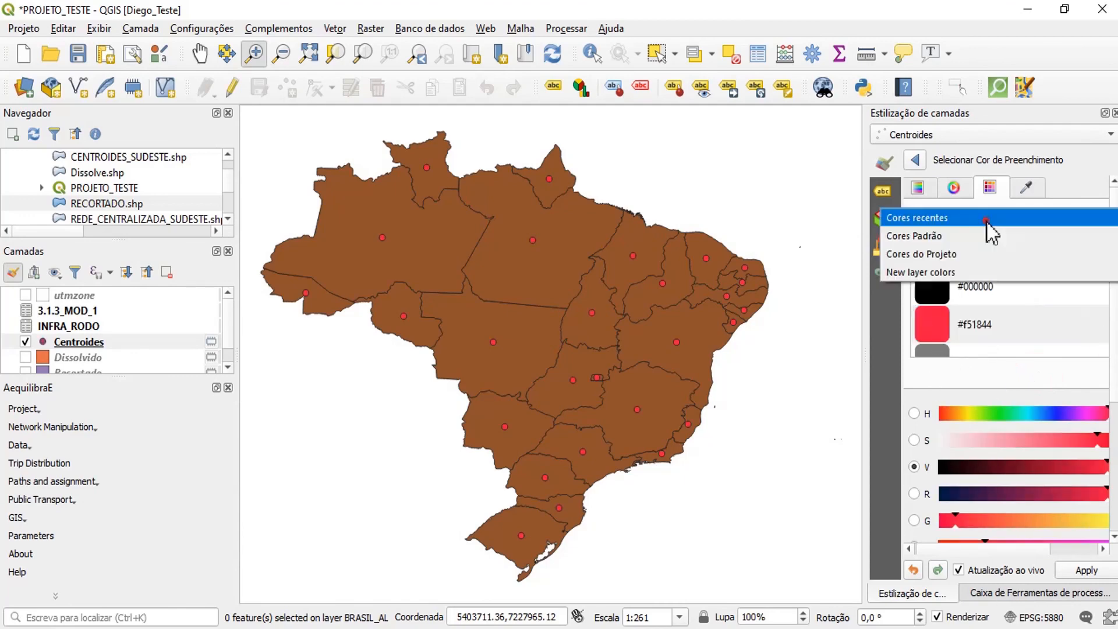
left_click(978, 236)
left_click(966, 285)
left_click(785, 449)
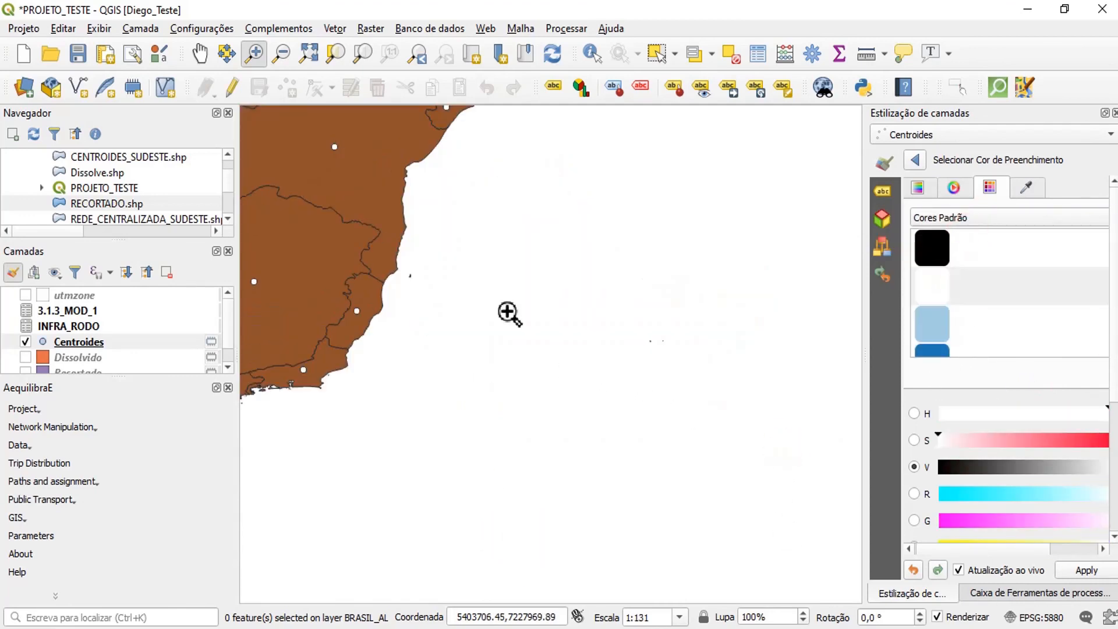
left_click(317, 58)
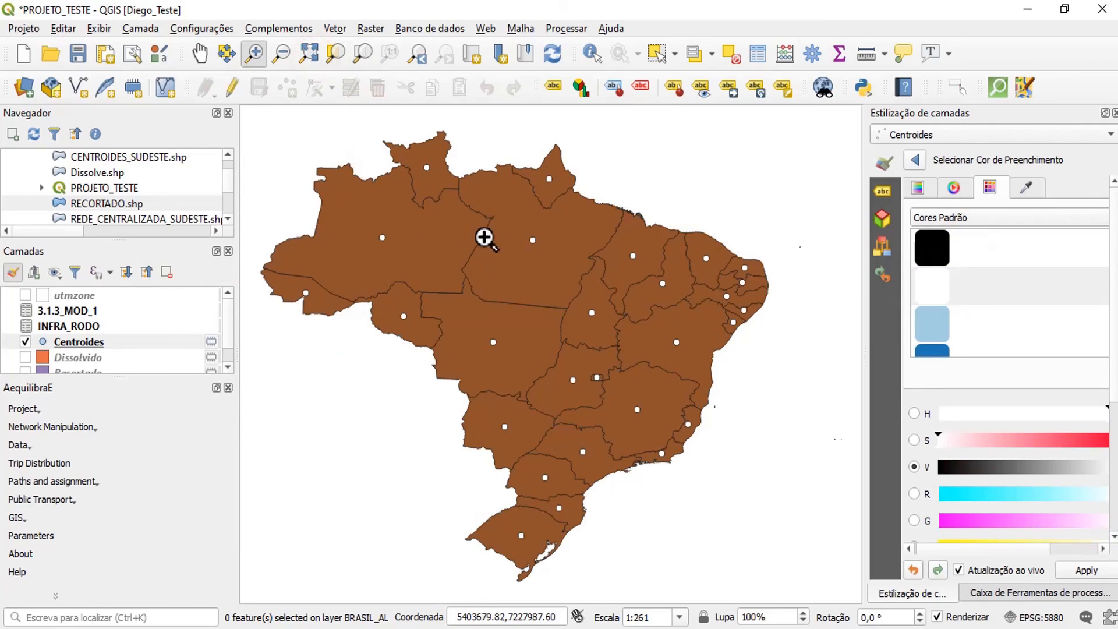